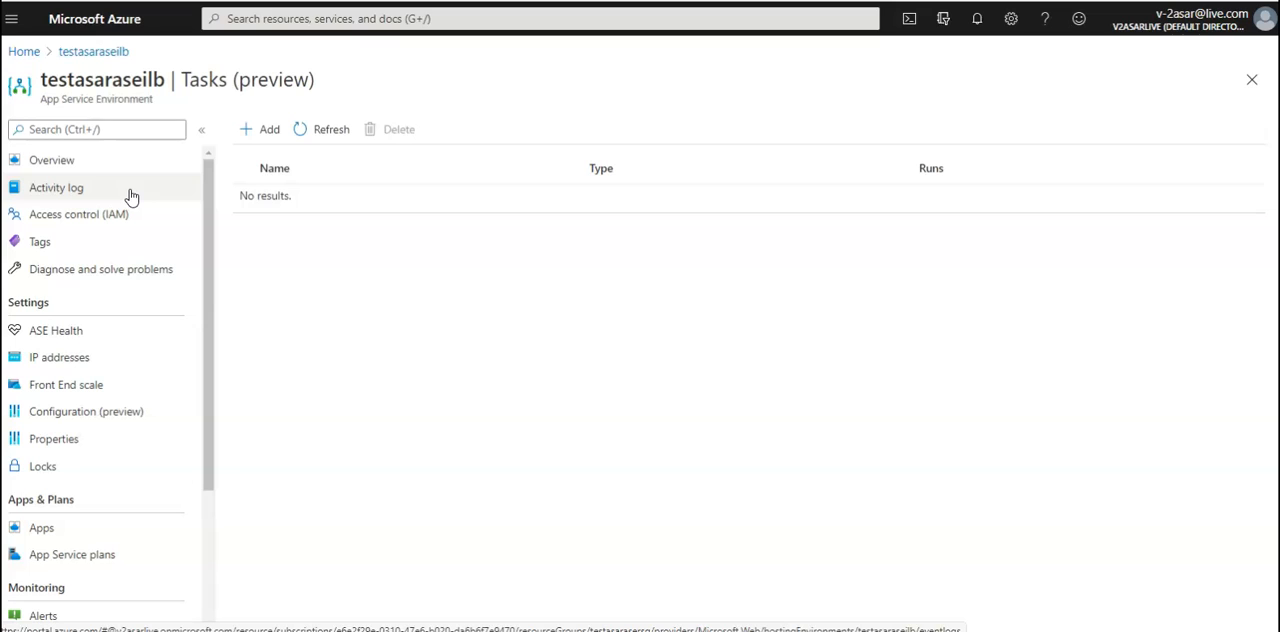
Check the App Service plans and the apps hosted in the testasaraseilb App Service Environment
click(58, 556)
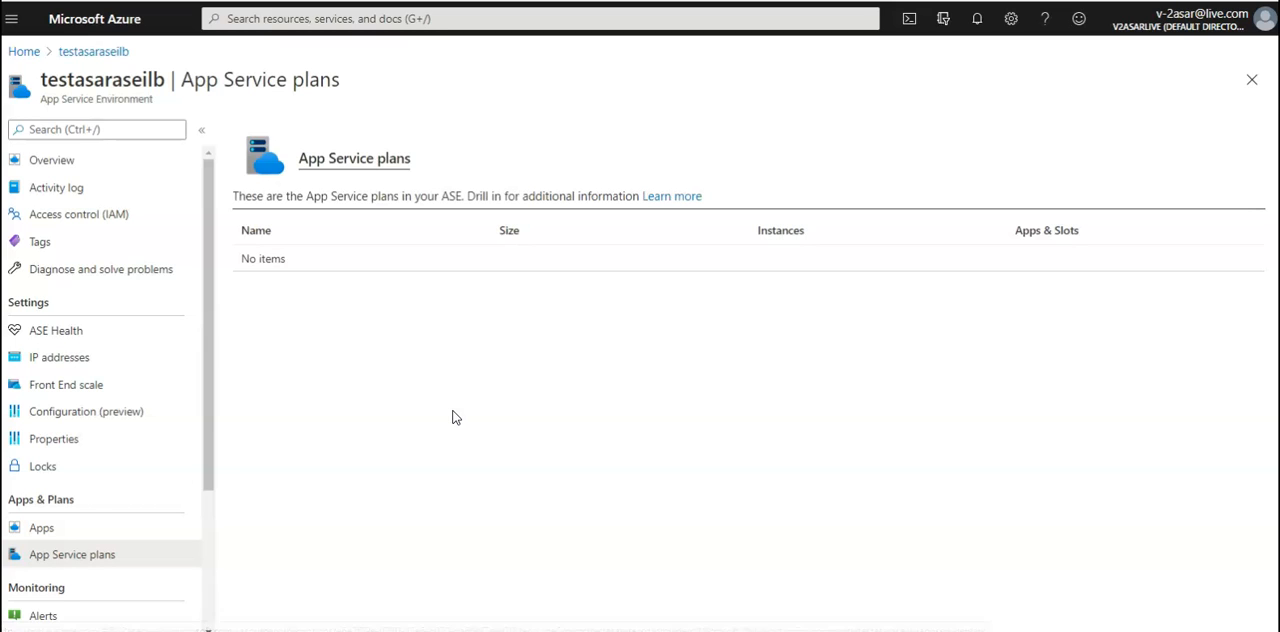
click(585, 309)
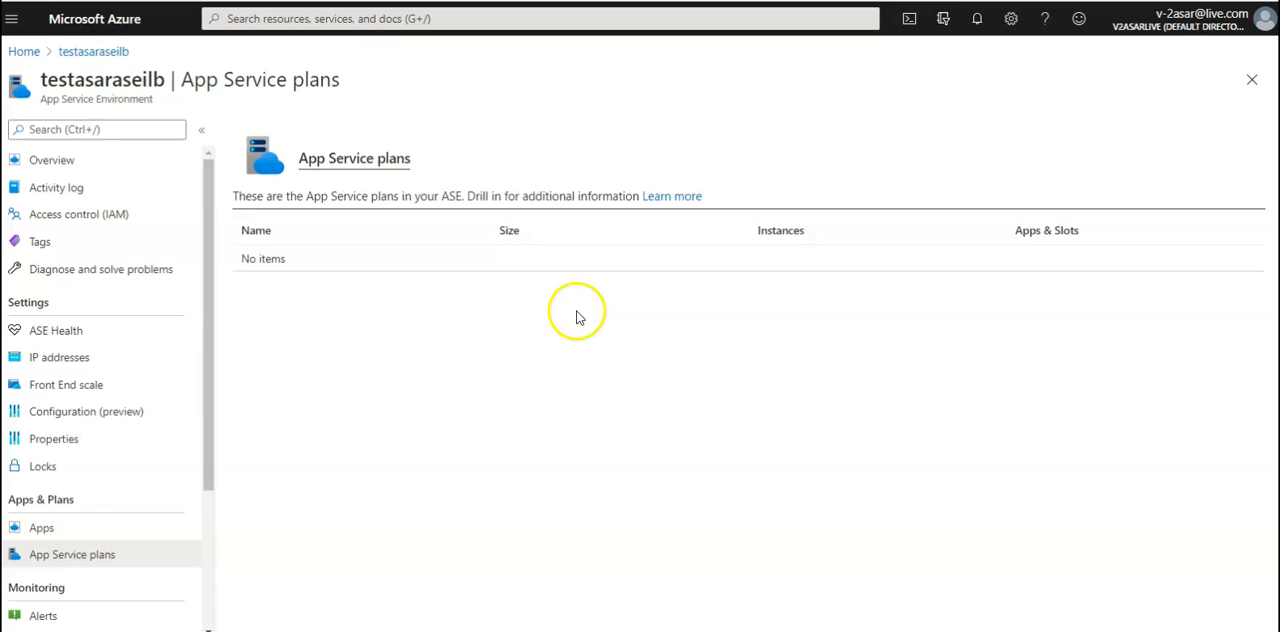
click(130, 526)
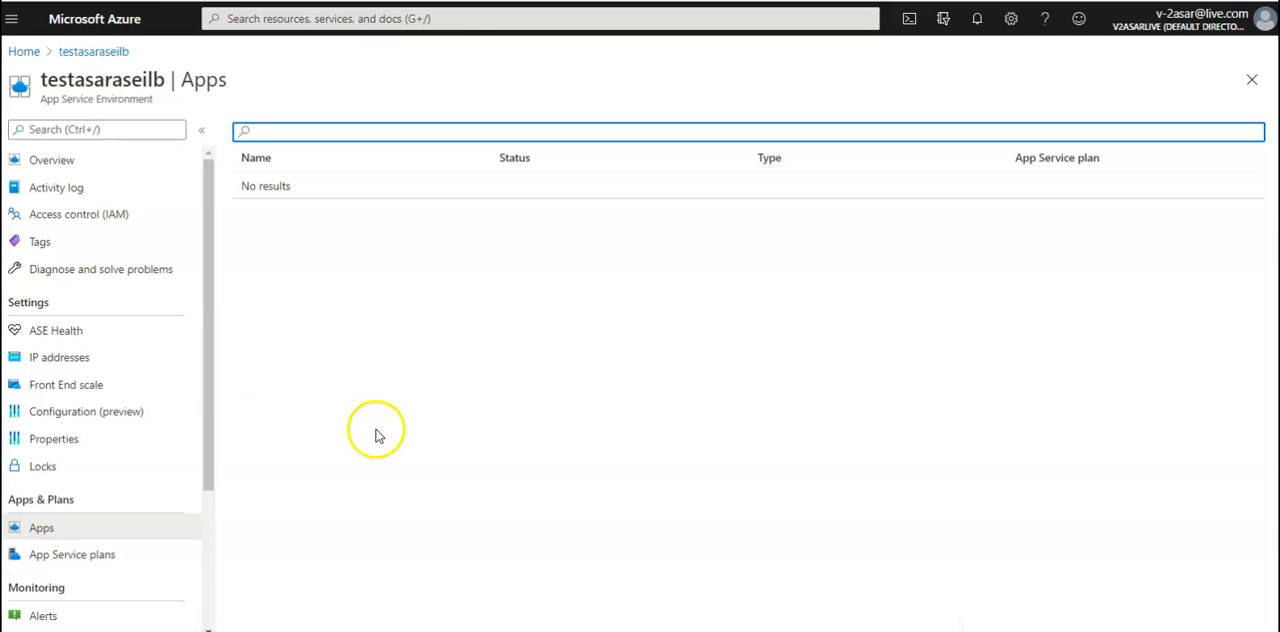
Find Web App in the Marketplace as a new resource and start creating it
click(25, 53)
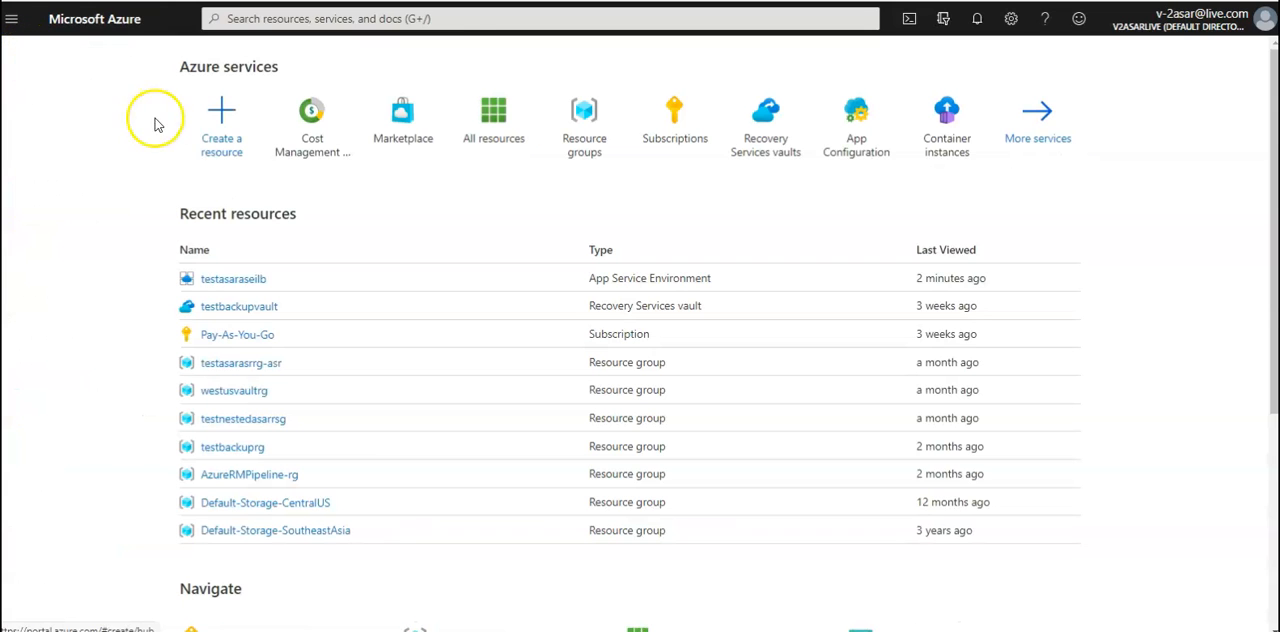
click(204, 124)
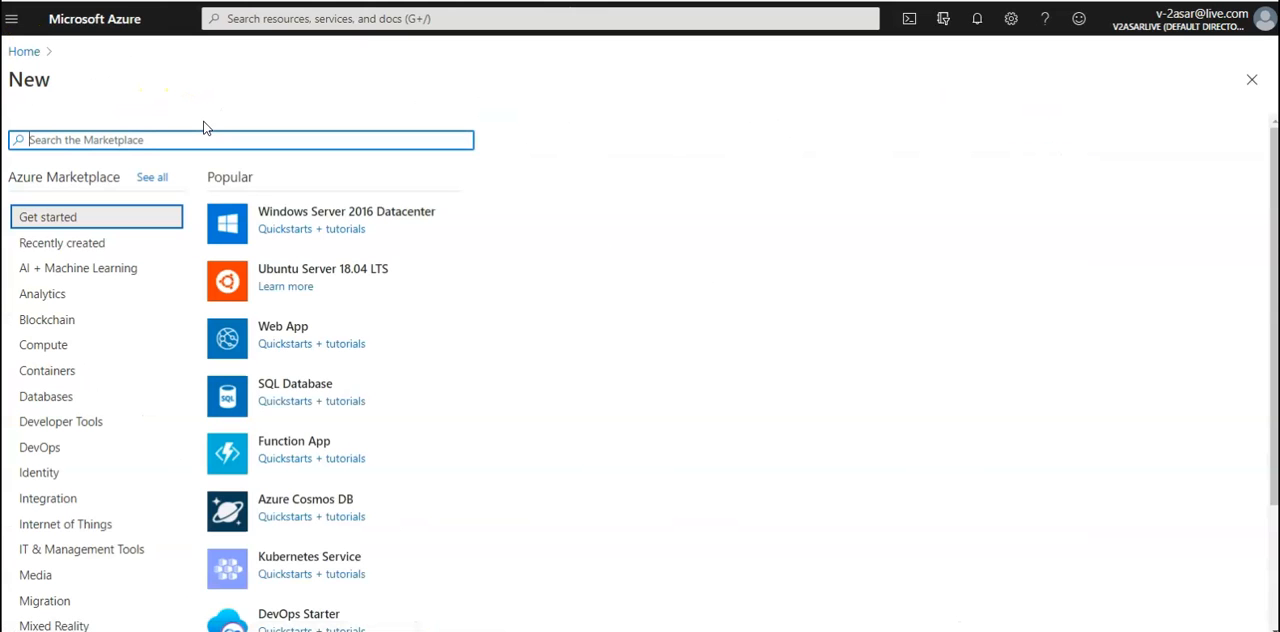
text(WEB APP)
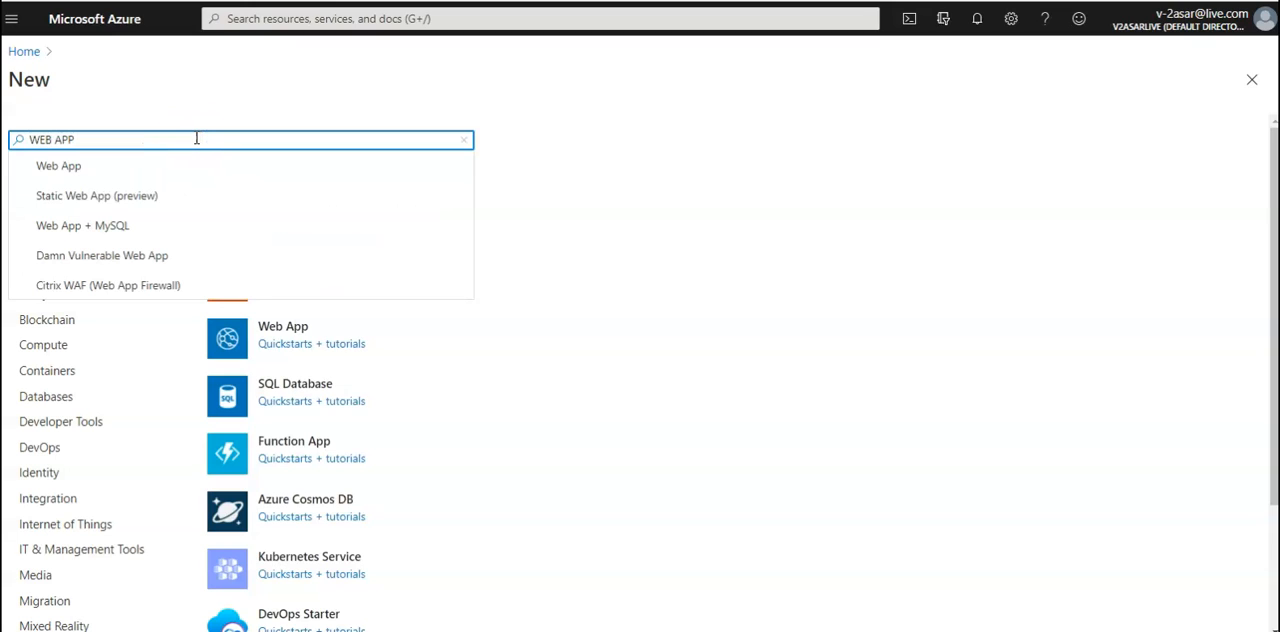
click(137, 166)
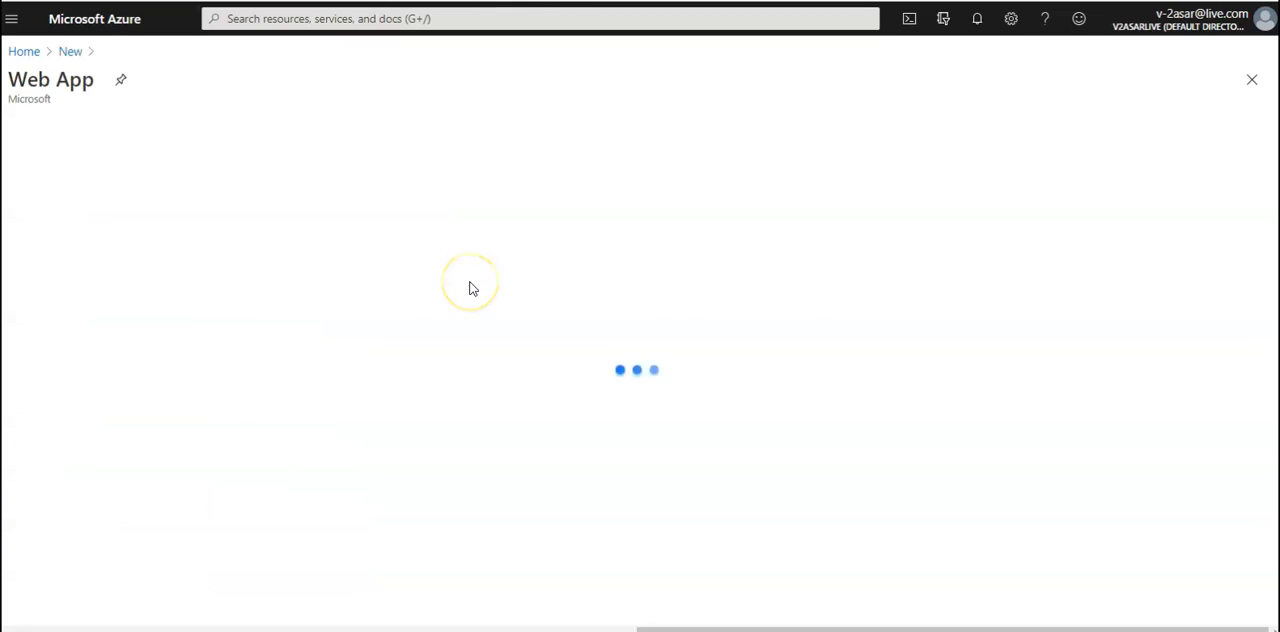
click(163, 199)
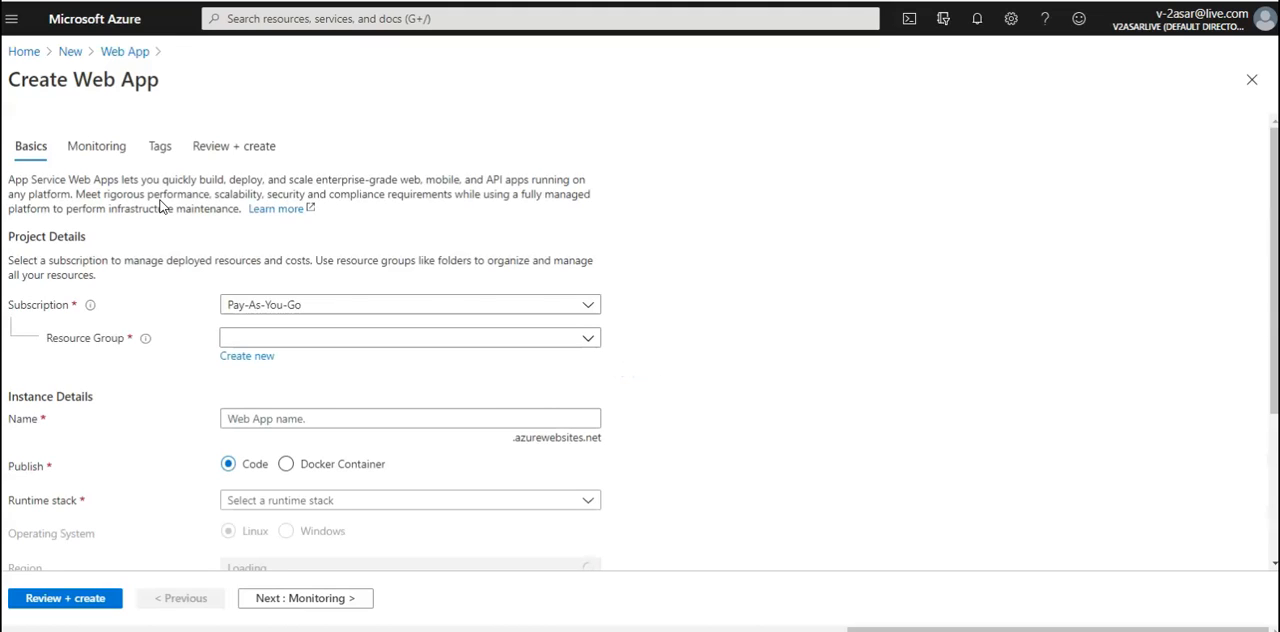
Assign the web app to the existing resource group testasarasersg and name it testasarwebapp
click(437, 339)
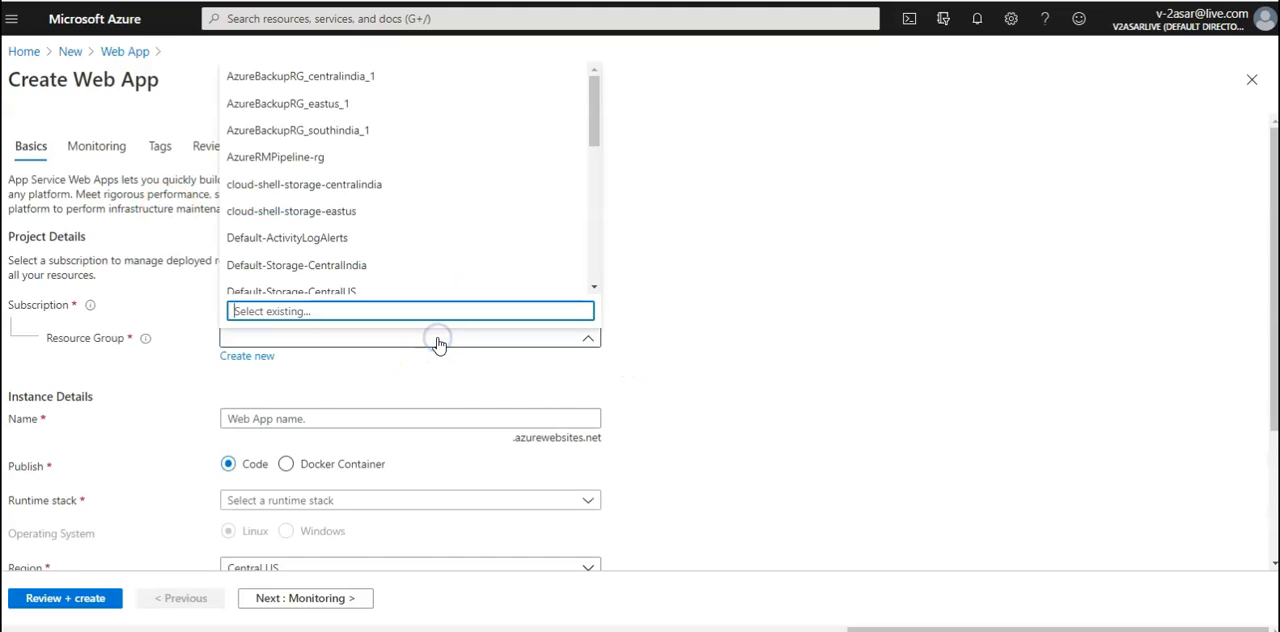
text(TESTASAR)
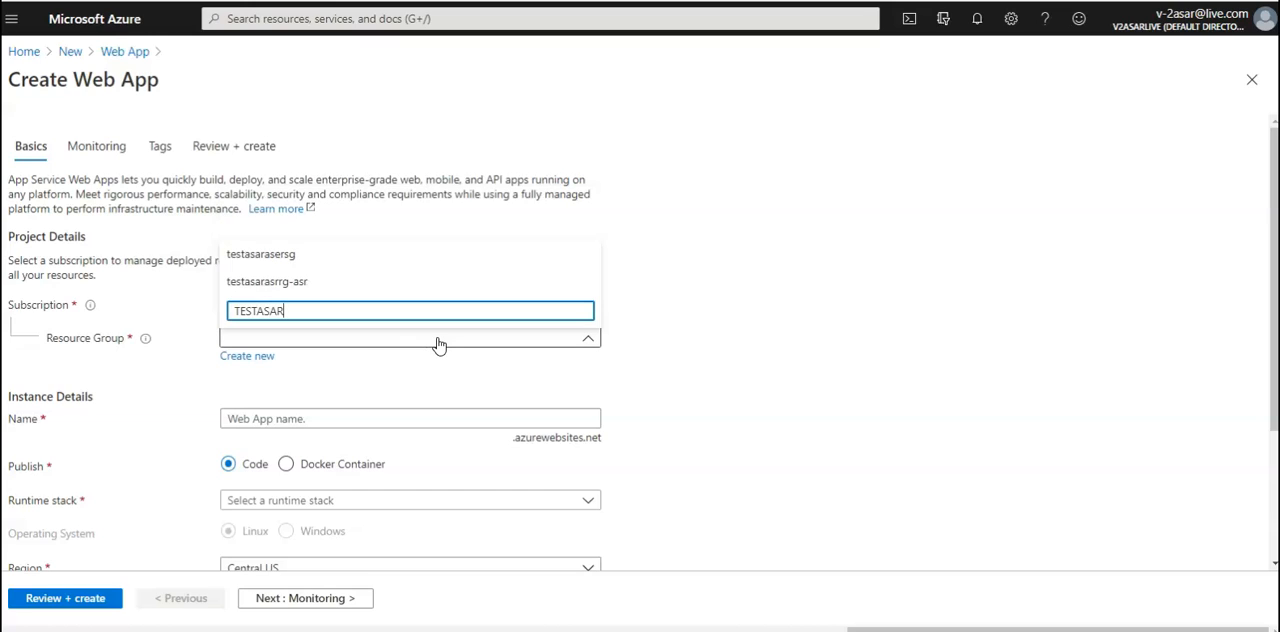
click(316, 262)
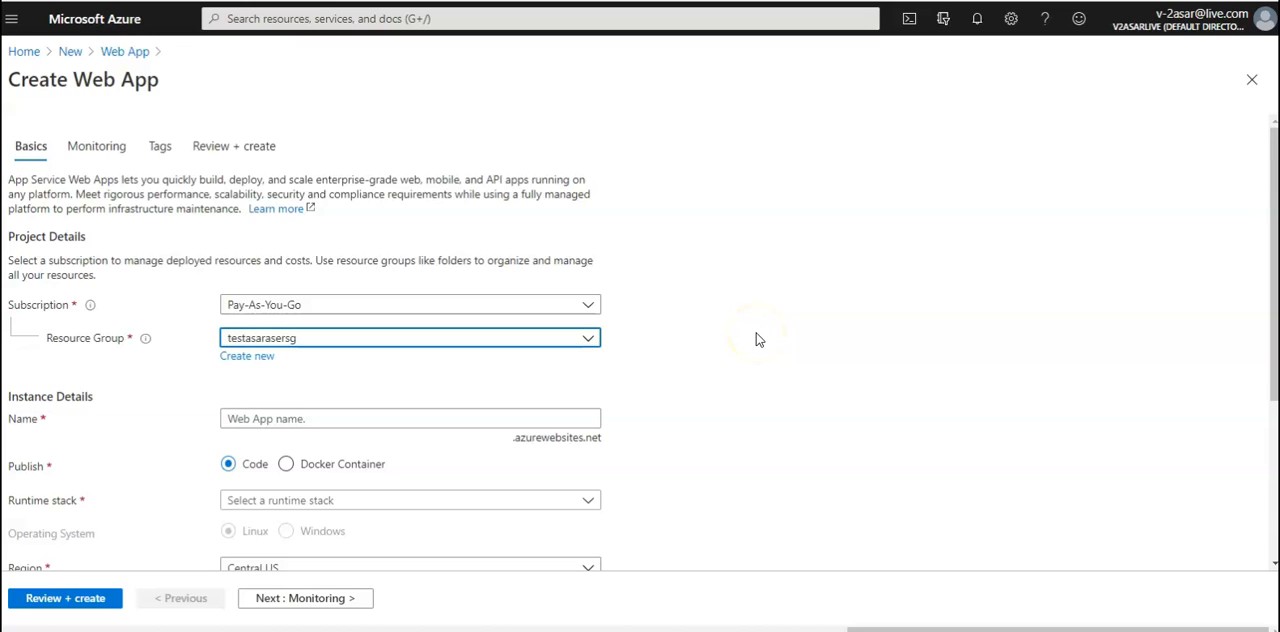
click(424, 411)
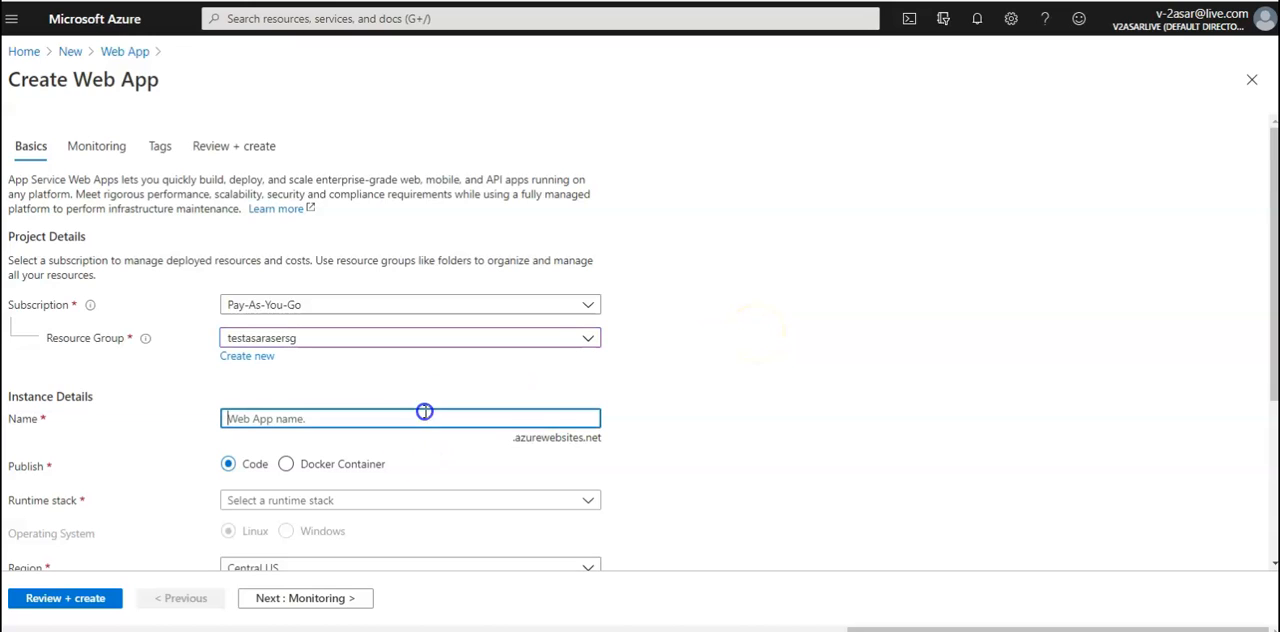
text(testasarwebapp)
Choose Python 3.6 as the web app's runtime stack and East US as its region
scroll(777, 431, down, 3)
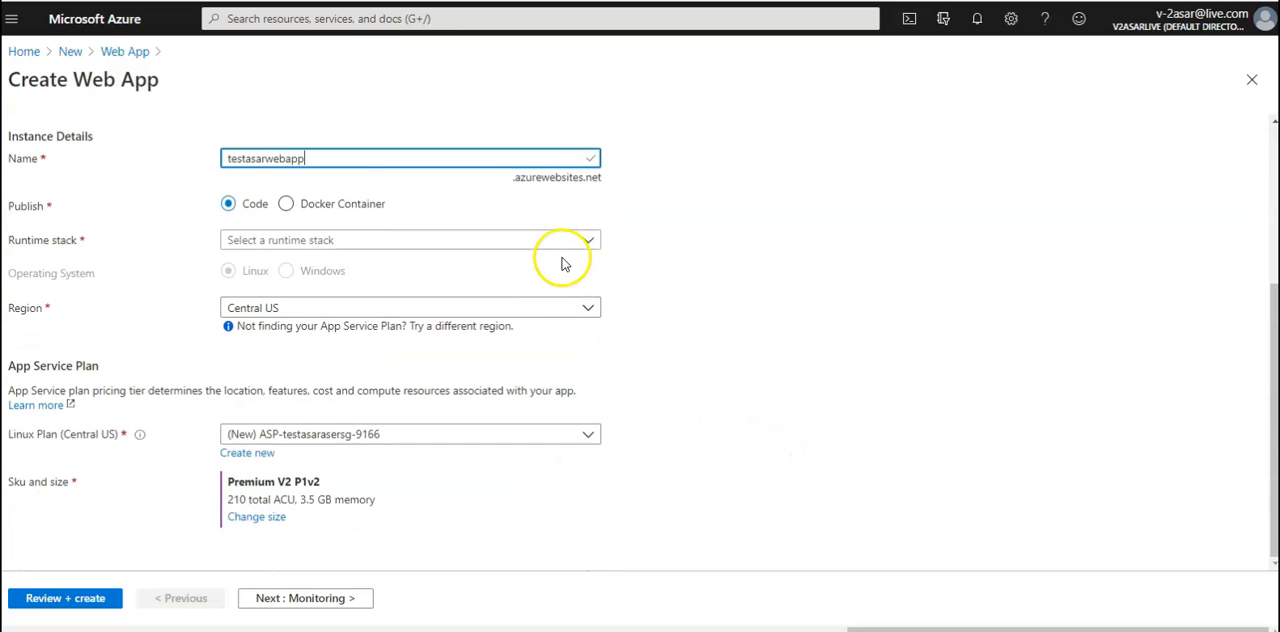
click(551, 243)
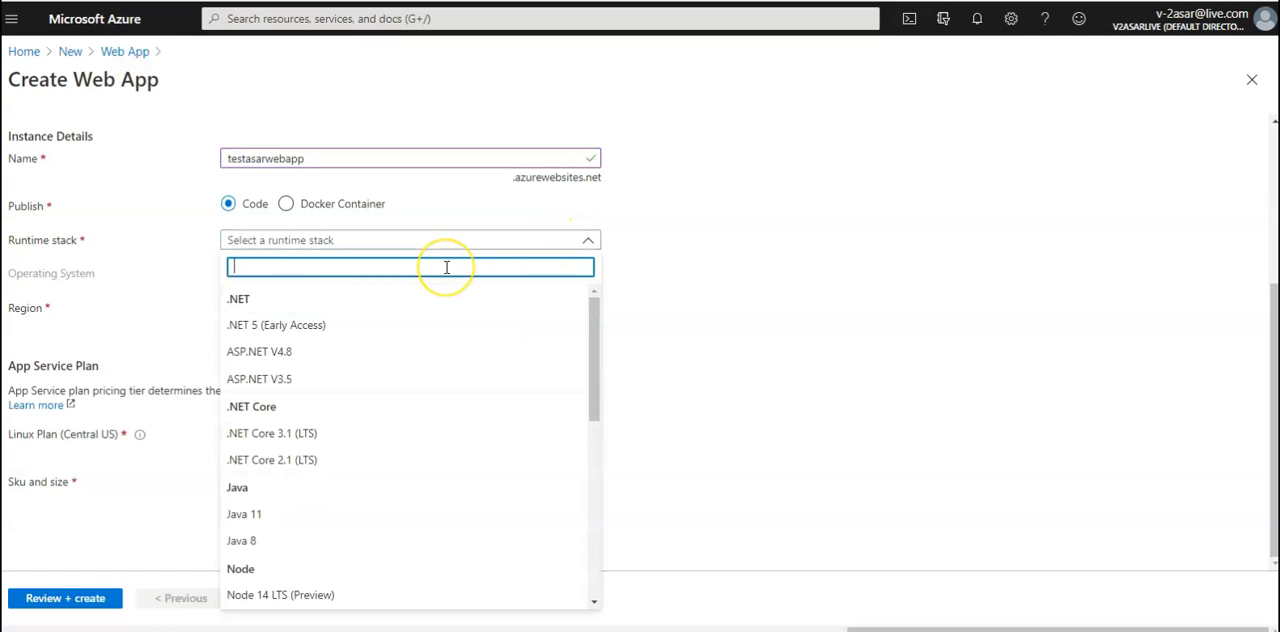
text(pyth)
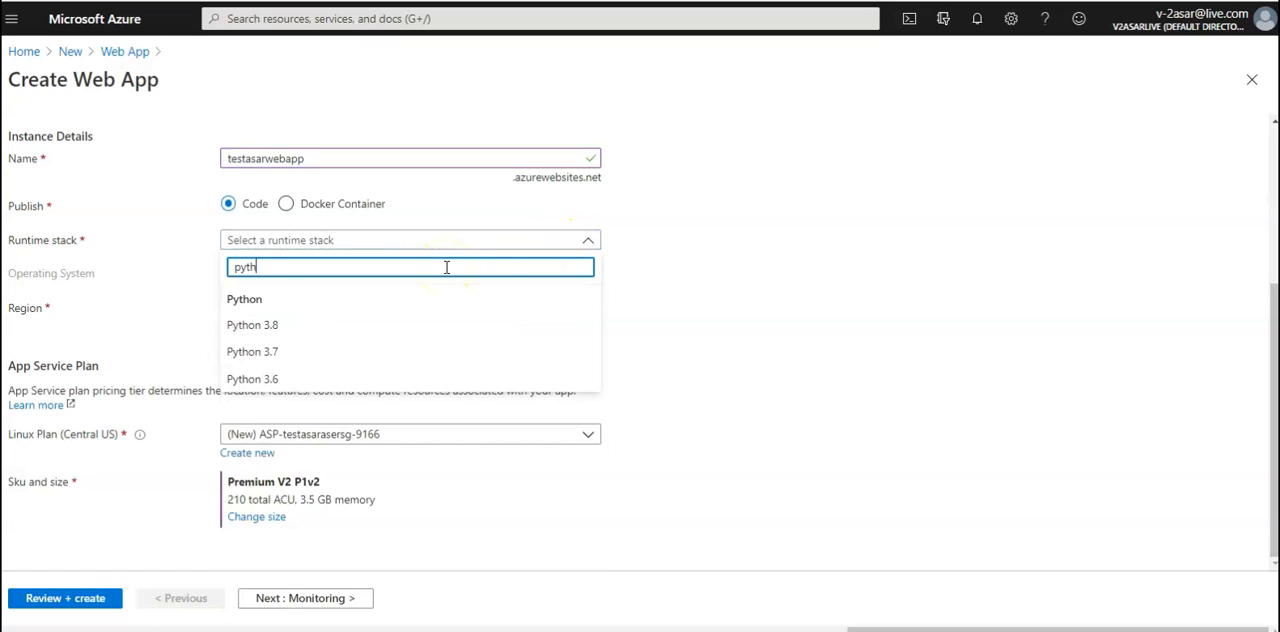
click(305, 377)
click(541, 315)
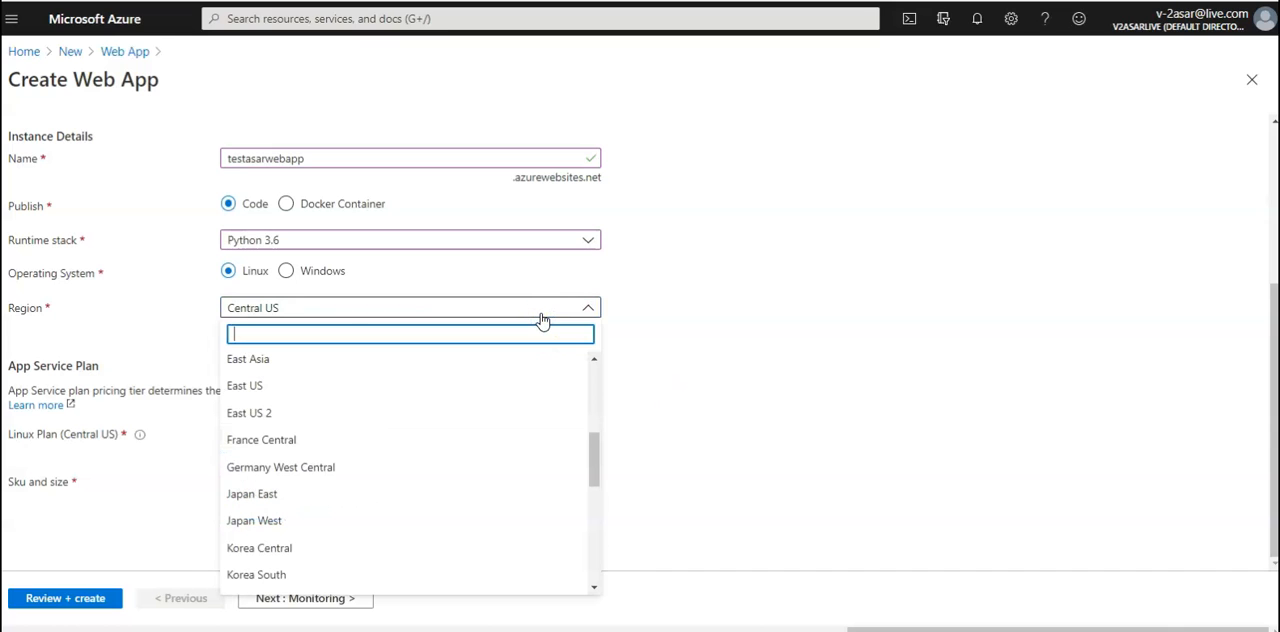
click(270, 385)
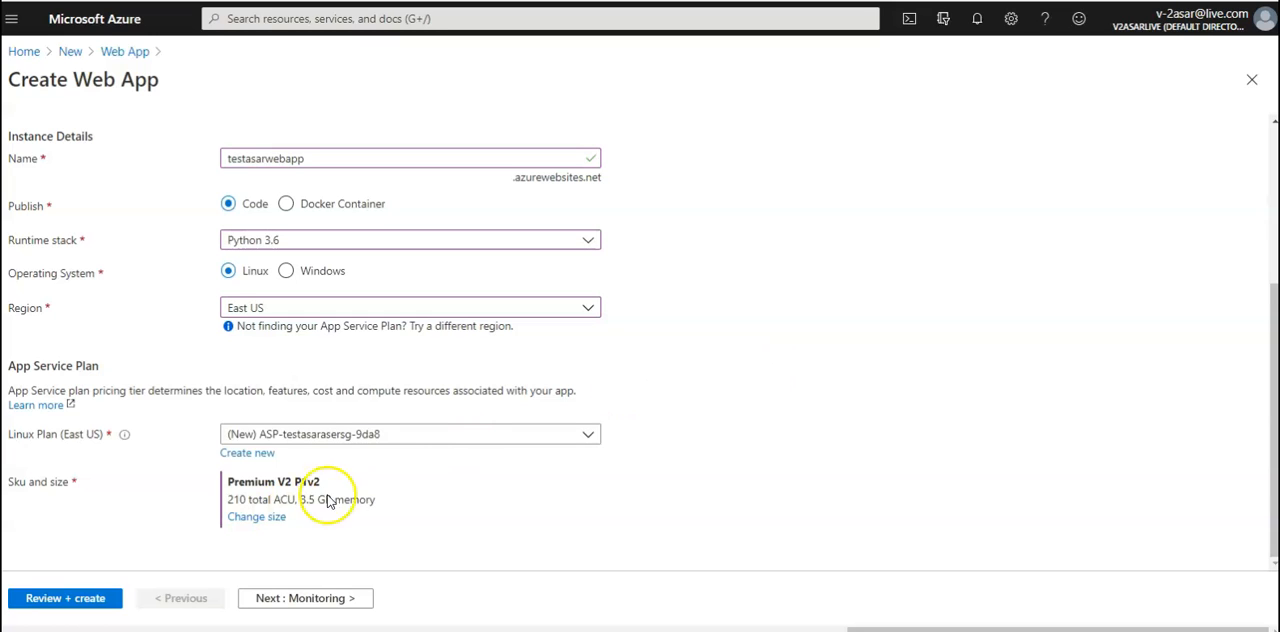
Try to apply the Dev / Test F1 pricing tier to the new App Service plan
click(256, 516)
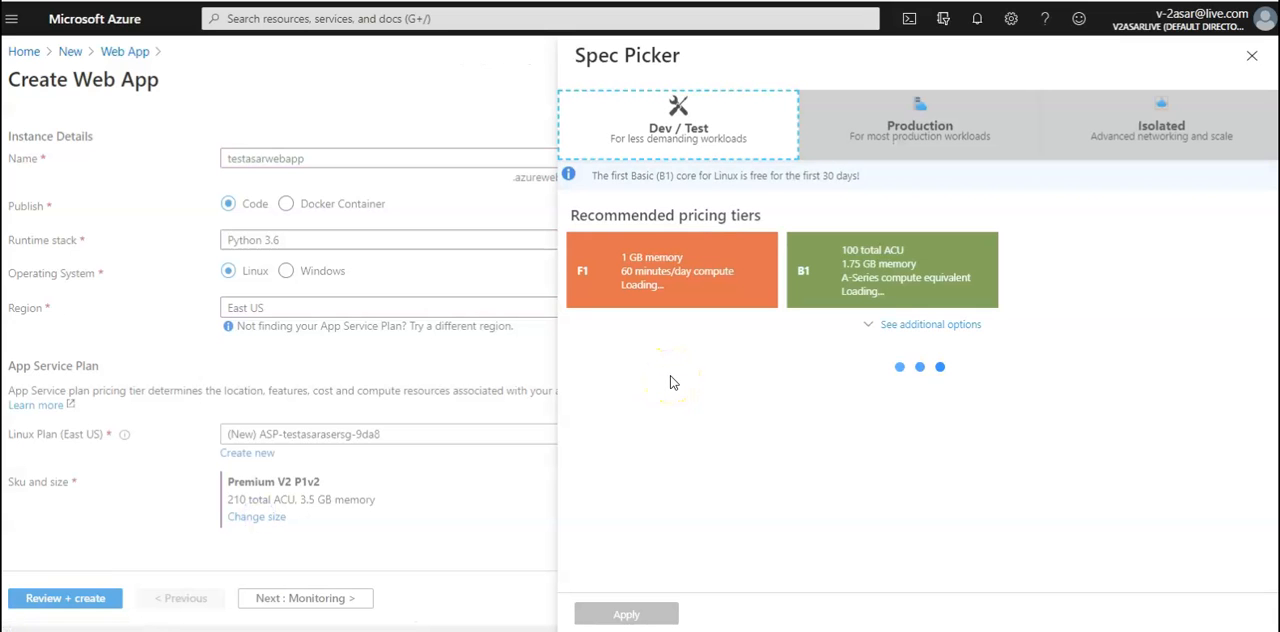
click(724, 104)
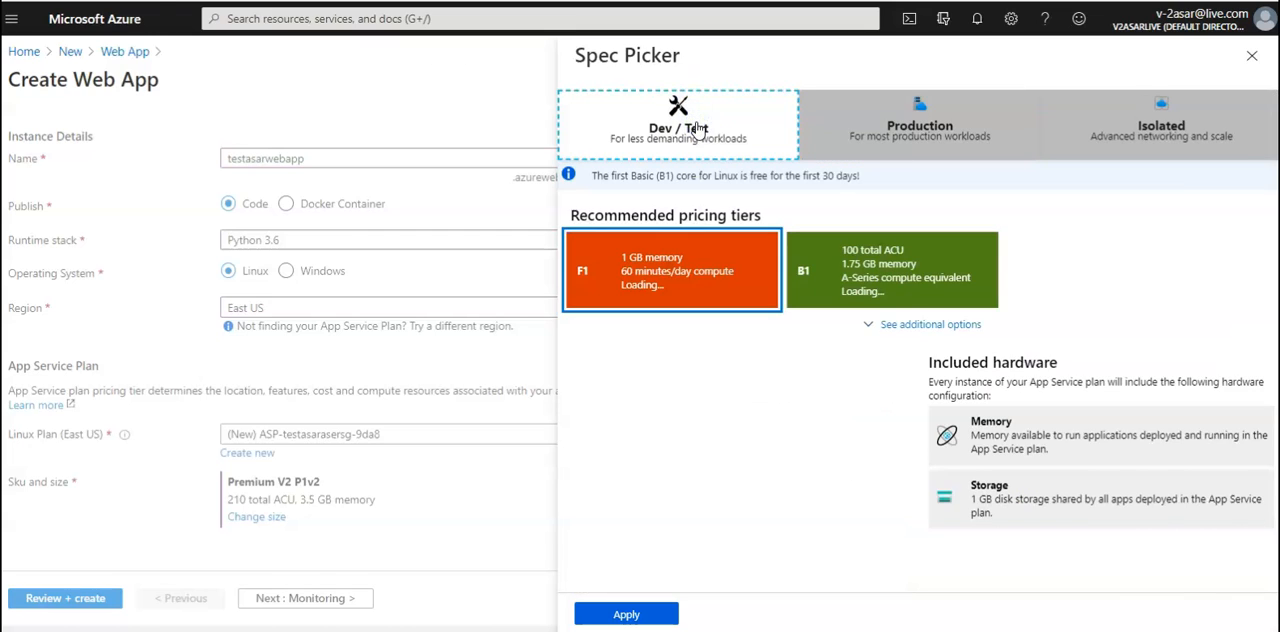
click(630, 614)
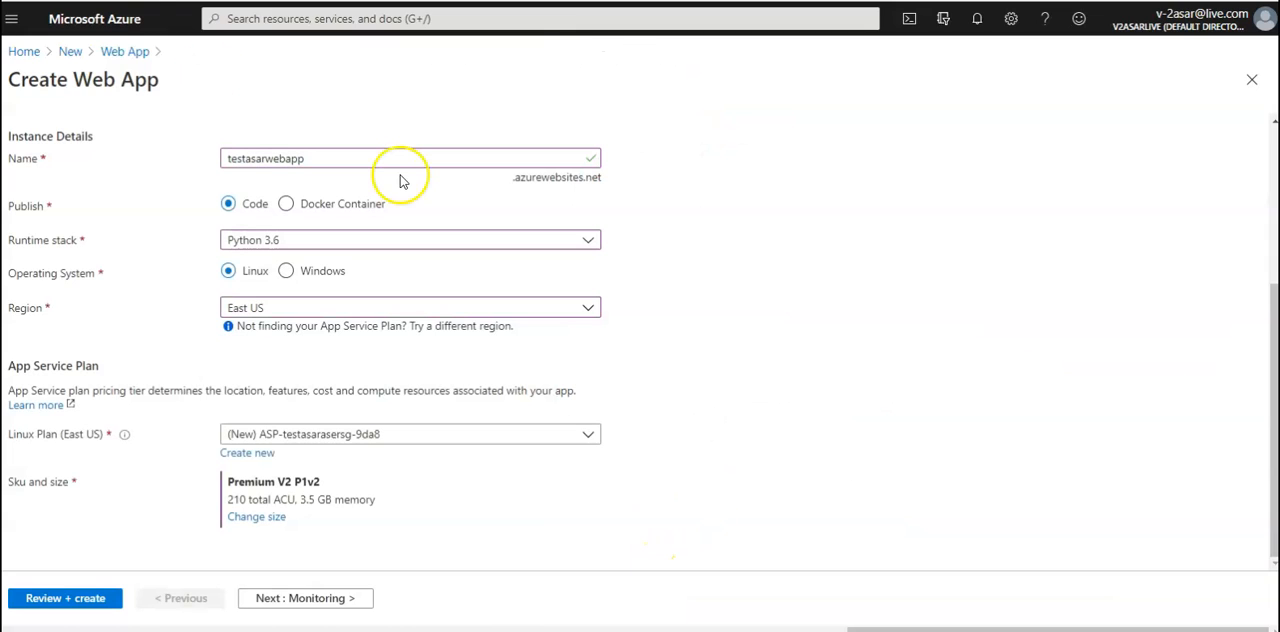
Change the new App Service plan's size to the Isolated I1 pricing tier
click(256, 516)
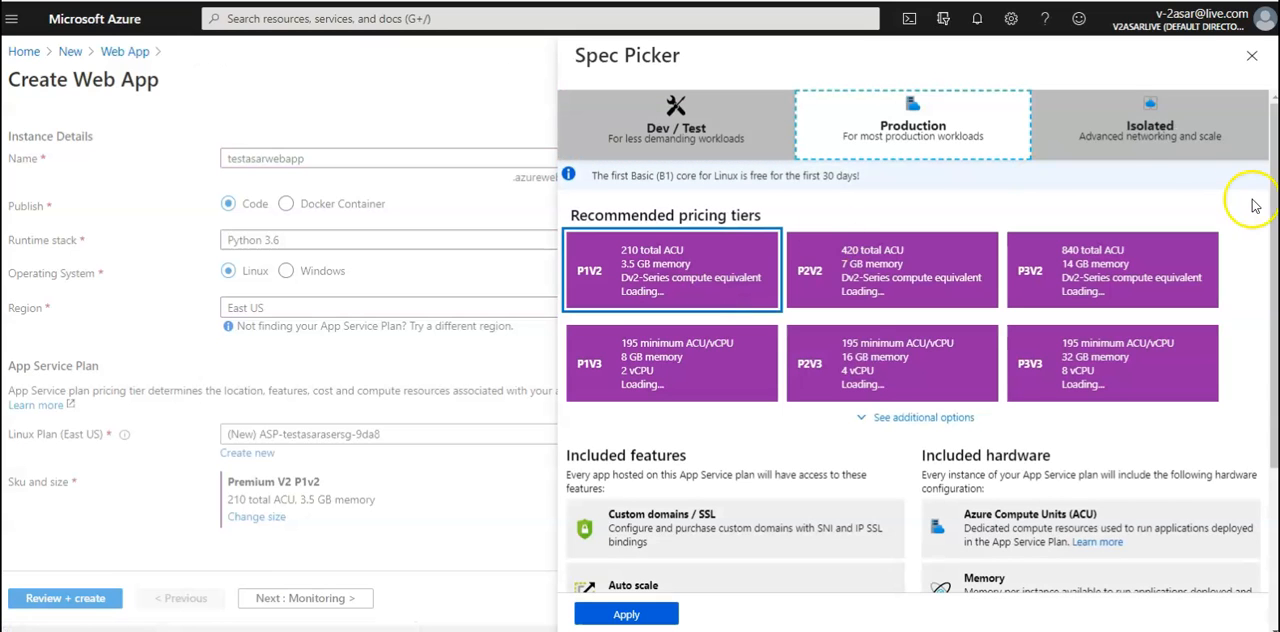
click(1165, 125)
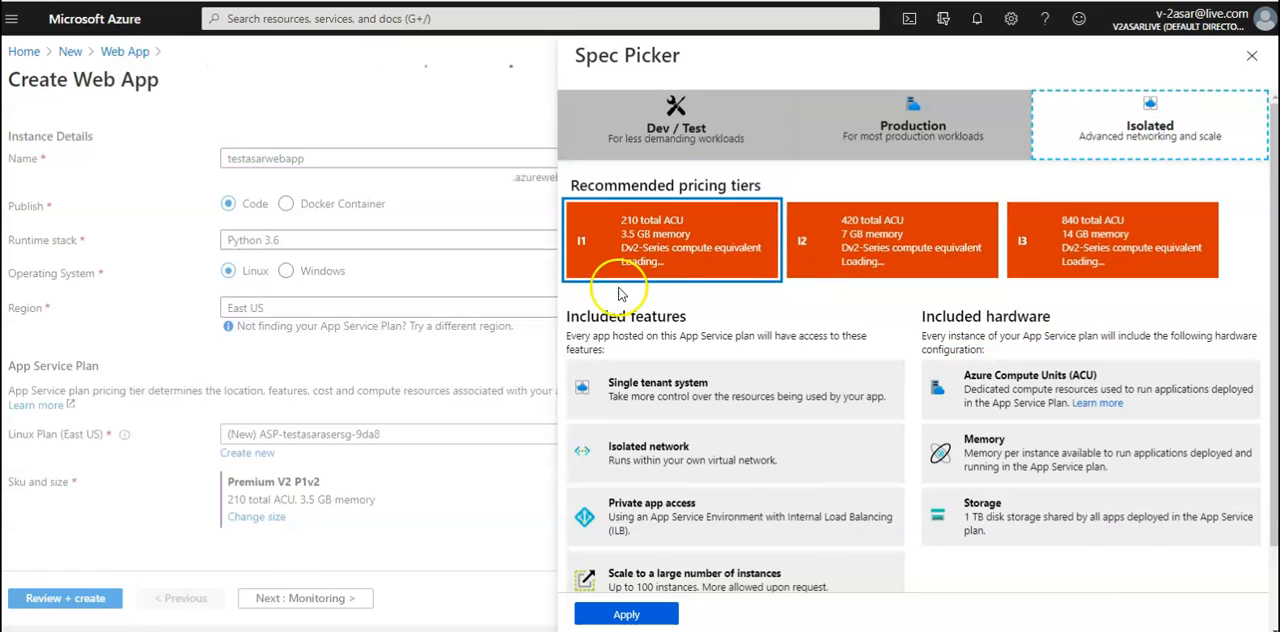
click(668, 615)
scroll(773, 487, down, 2)
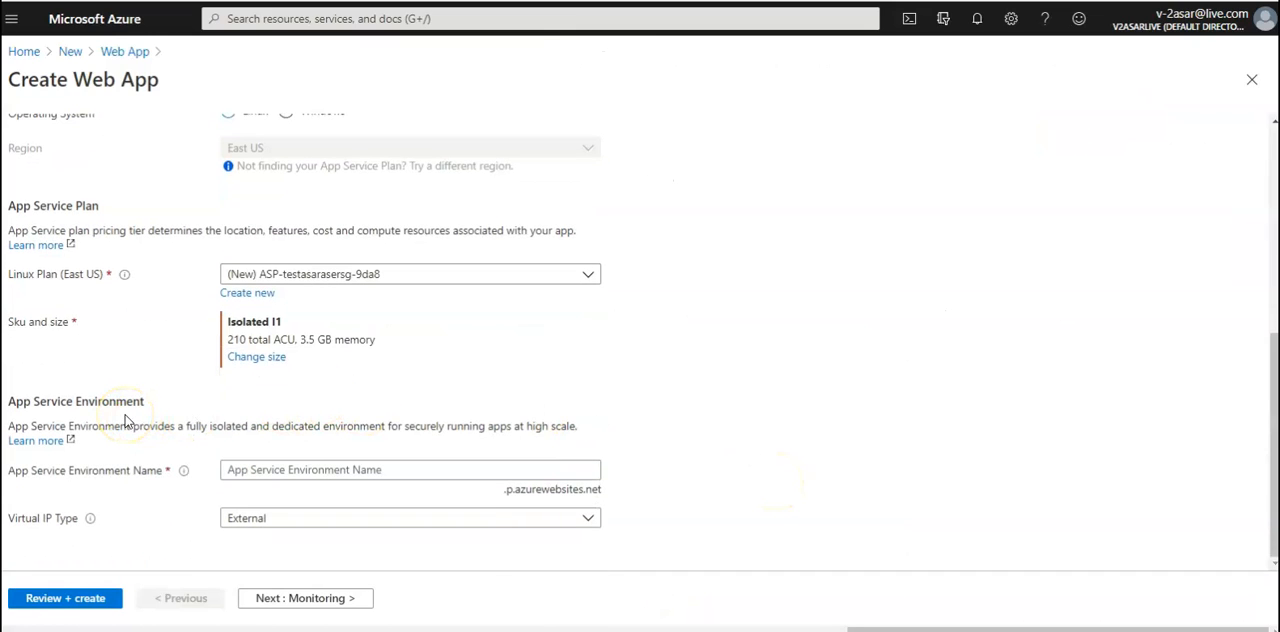
Compare the Isolated tiers with the Production ones and apply the P1V2 tier to the App Service plan
click(272, 358)
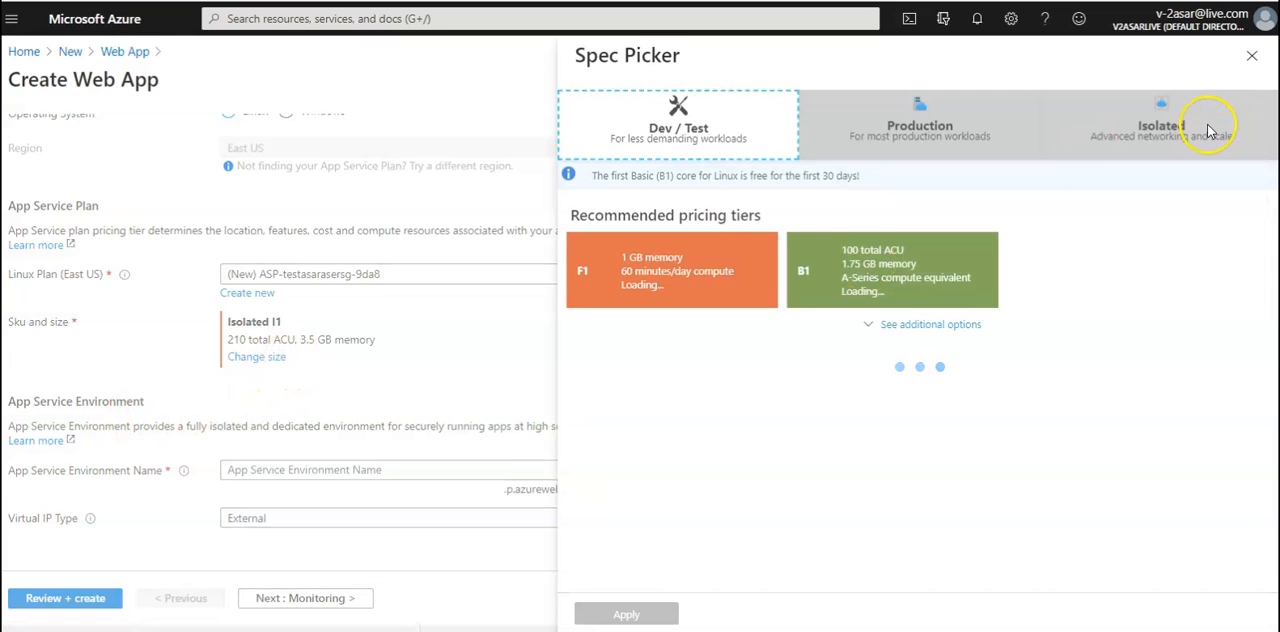
click(1210, 131)
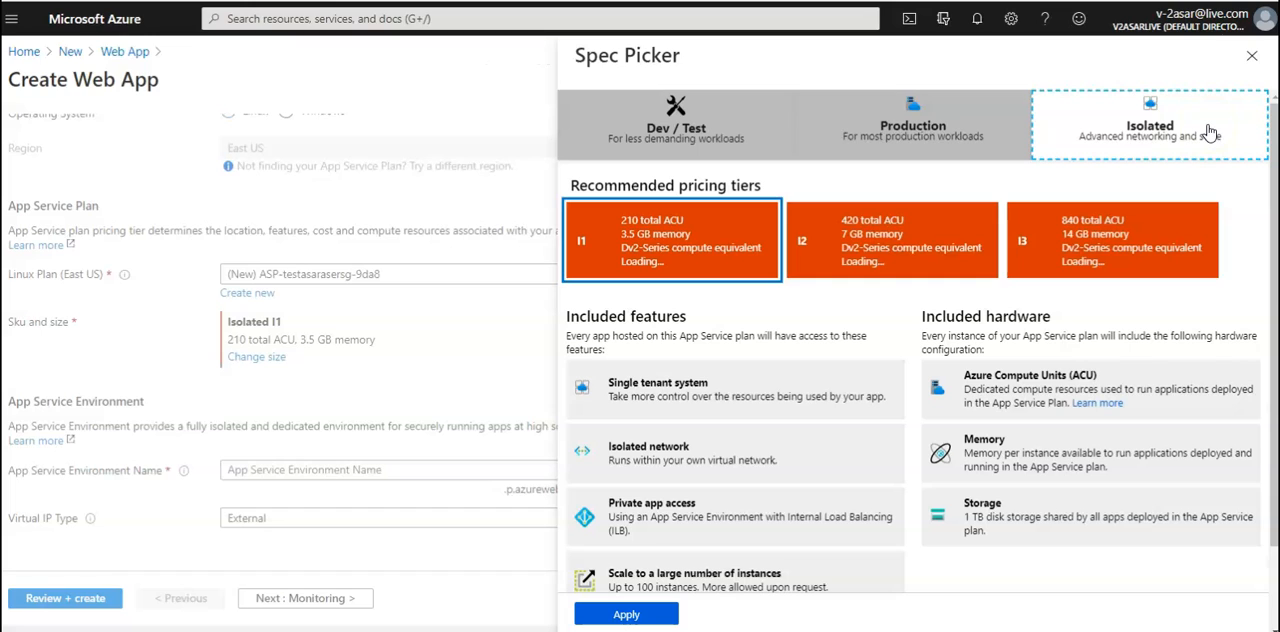
click(926, 130)
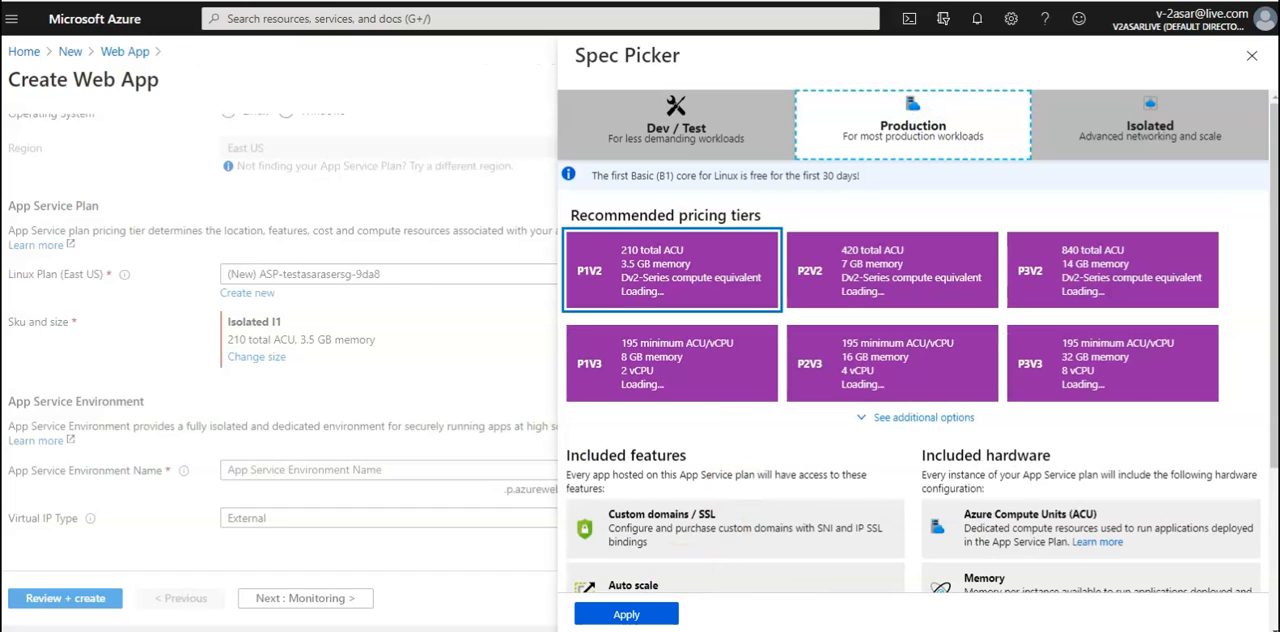
click(634, 615)
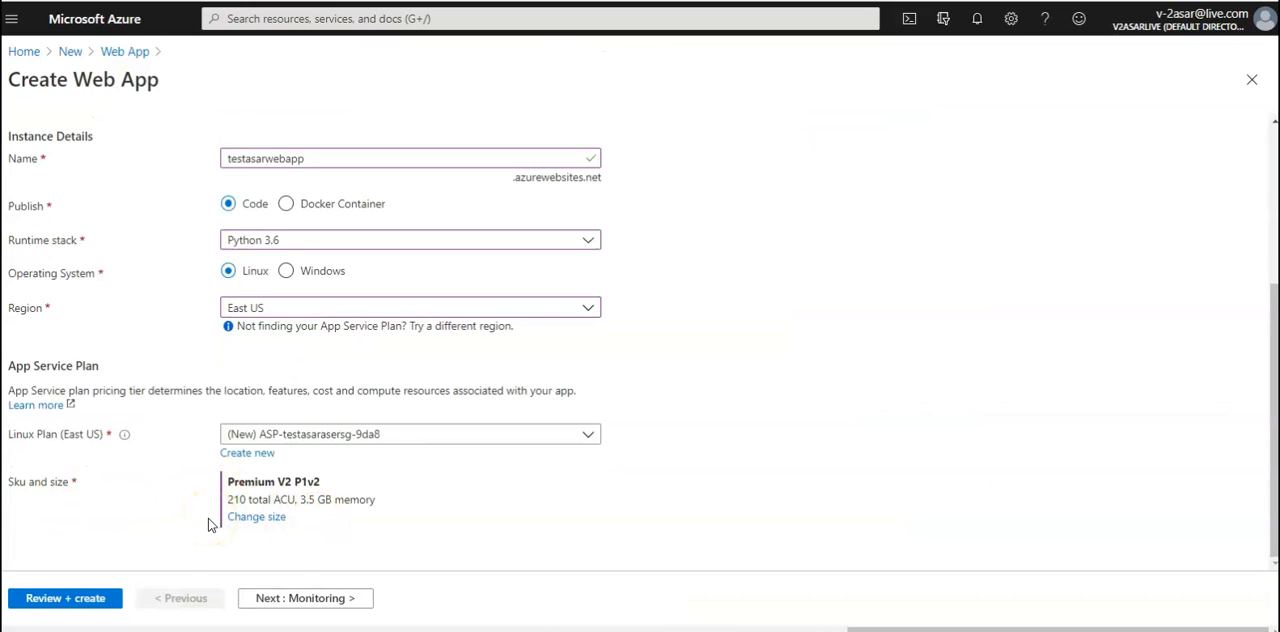
Switch the App Service plan from the Production tier to the Isolated I1 tier
click(256, 517)
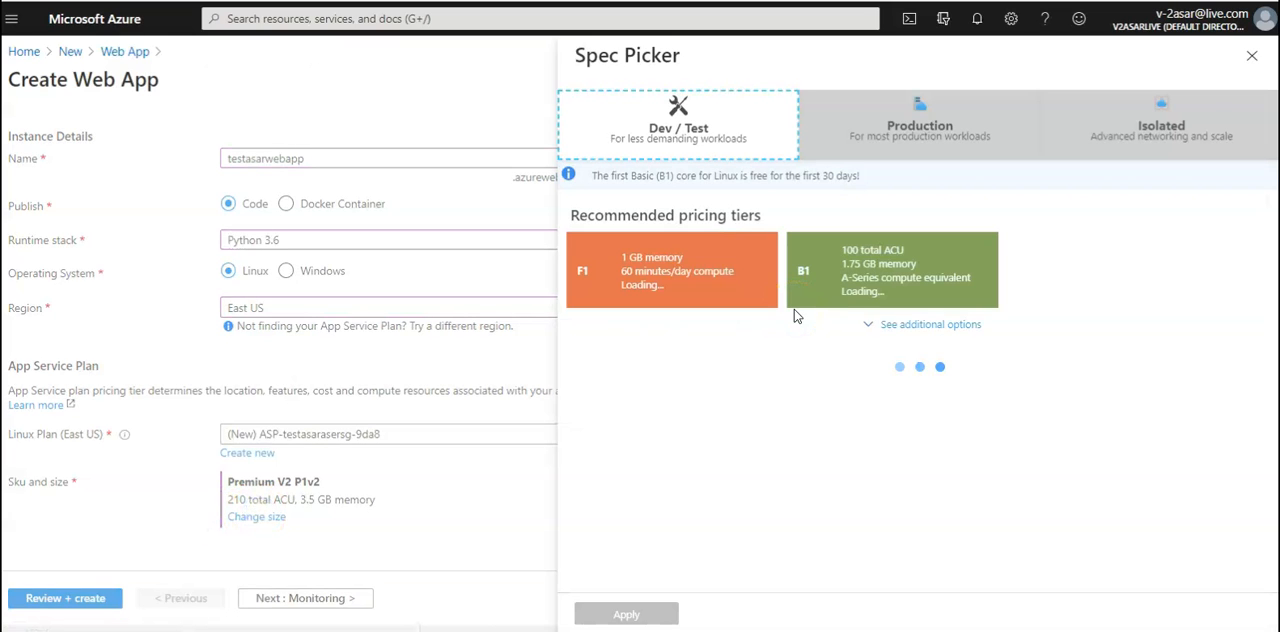
click(1150, 128)
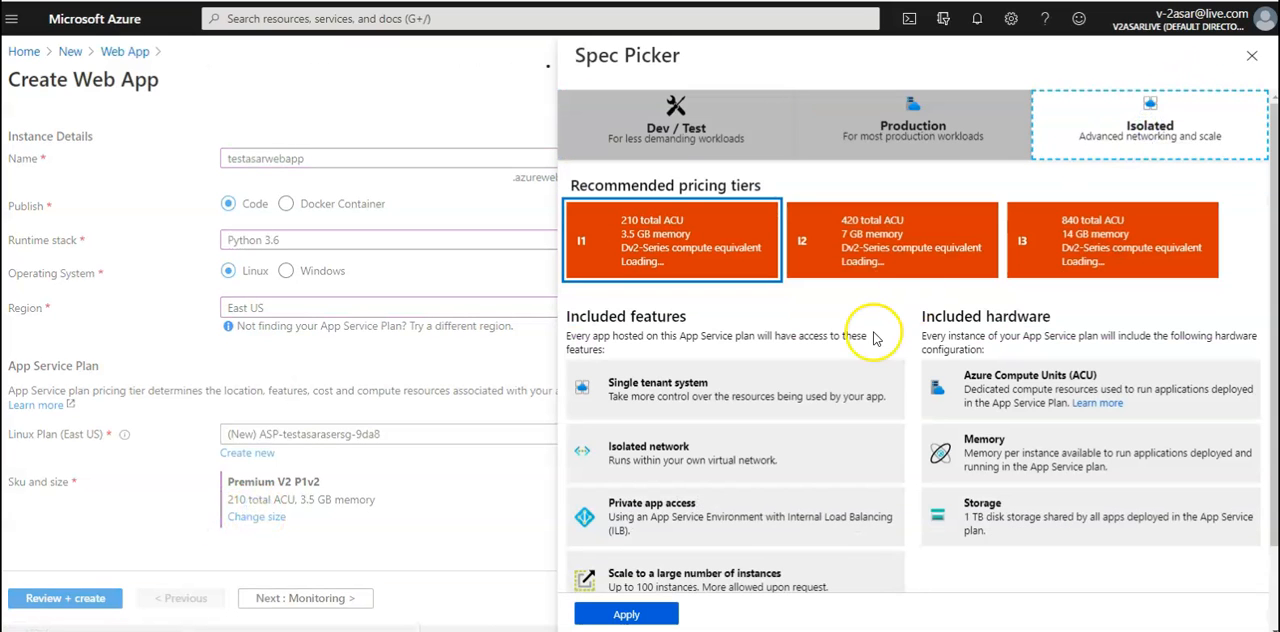
click(681, 223)
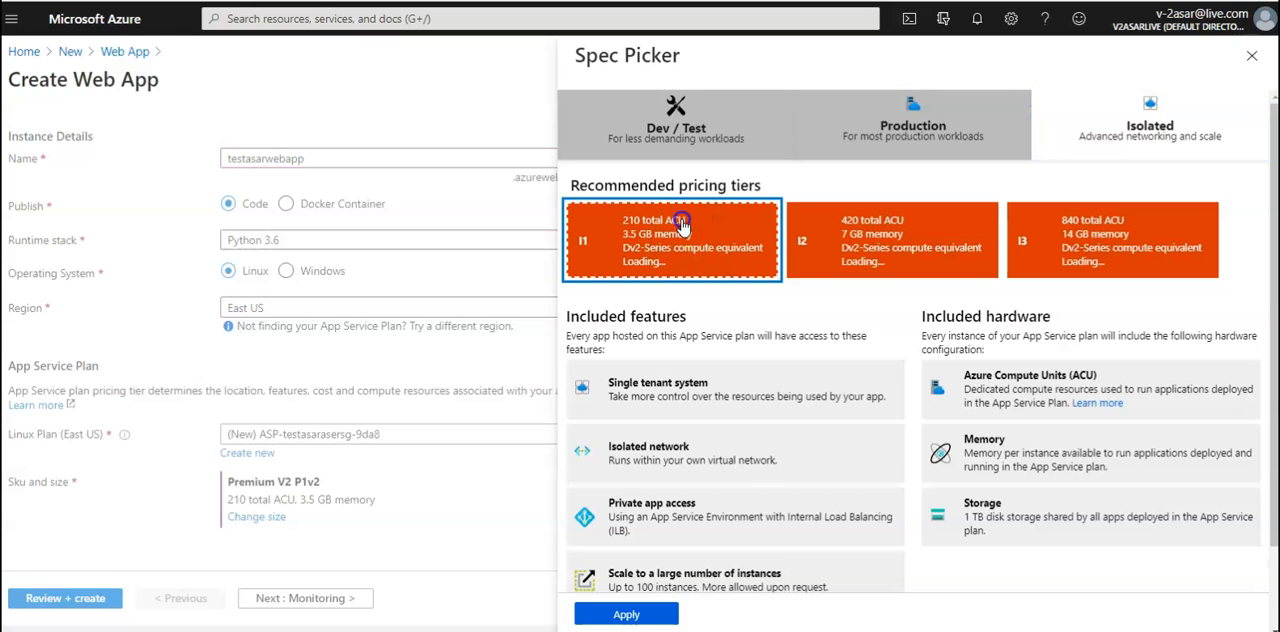
click(626, 614)
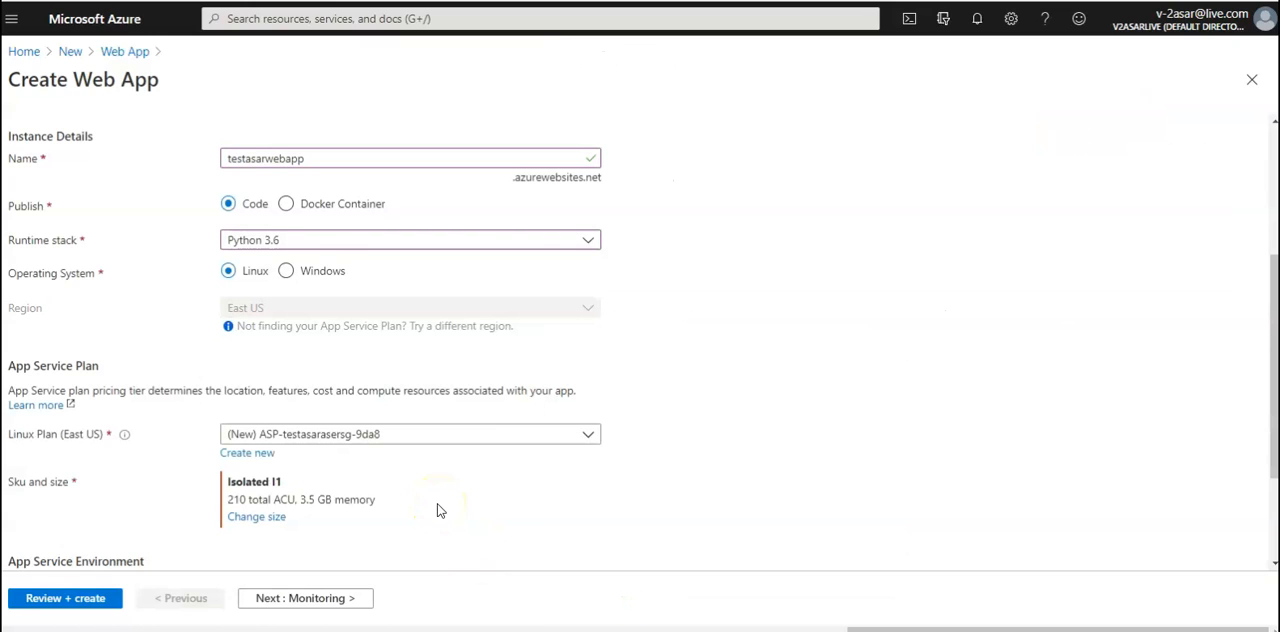
scroll(436, 510, down, 3)
click(465, 470)
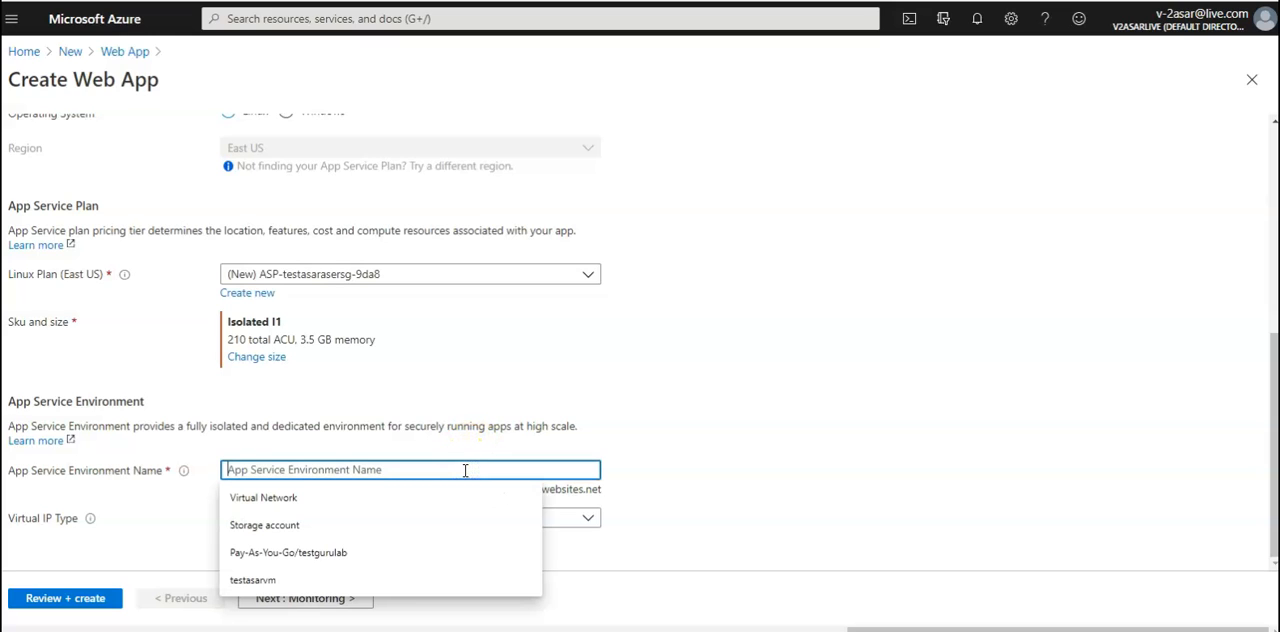
right_click(465, 470)
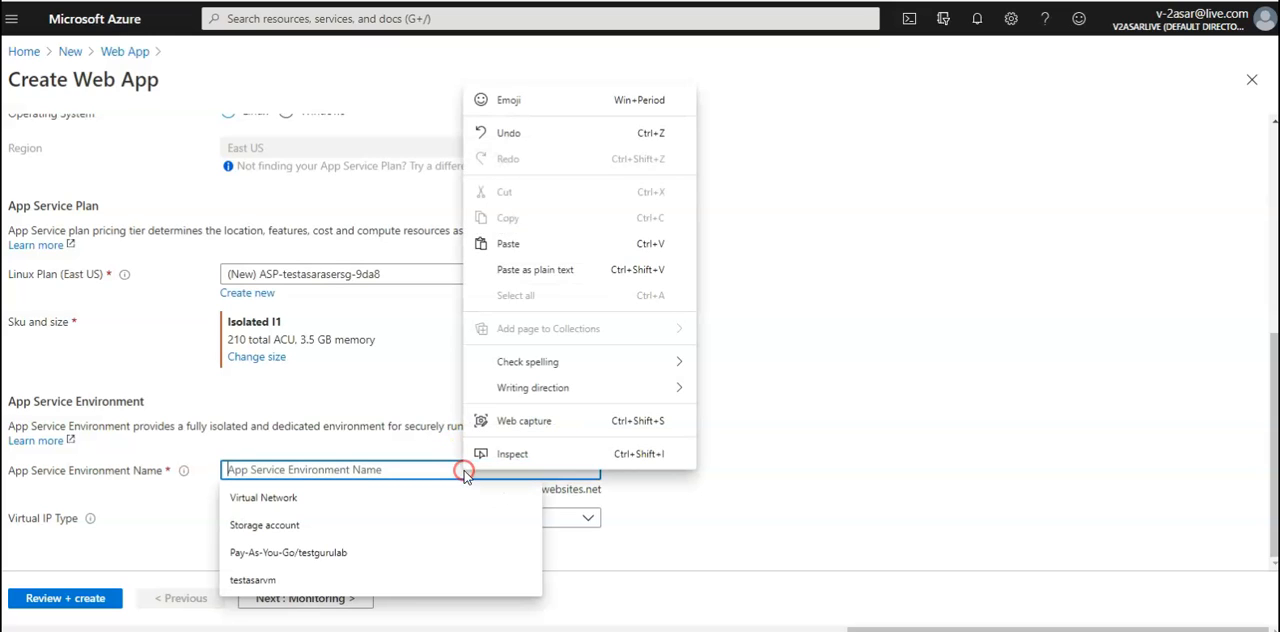
click(836, 496)
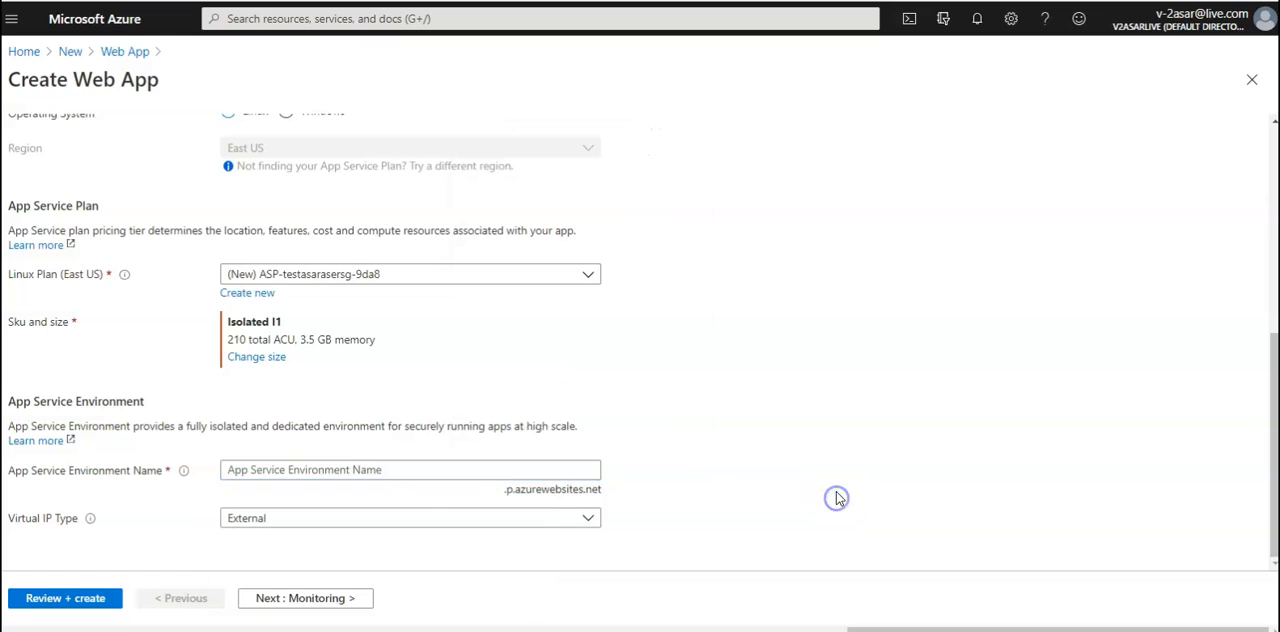
Set the App Service Environment's virtual IP type to Internal
click(585, 527)
click(350, 546)
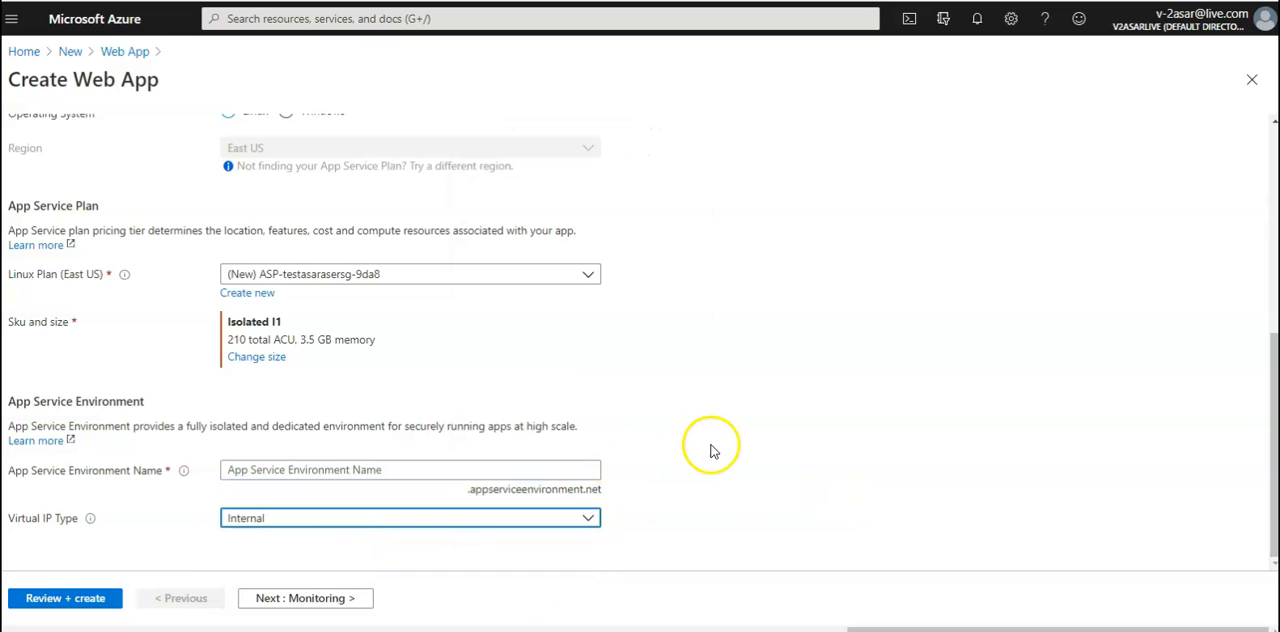
In a second portal session, open the existing App Service Environment testasaraseilb and select its name for reuse
click(538, 472)
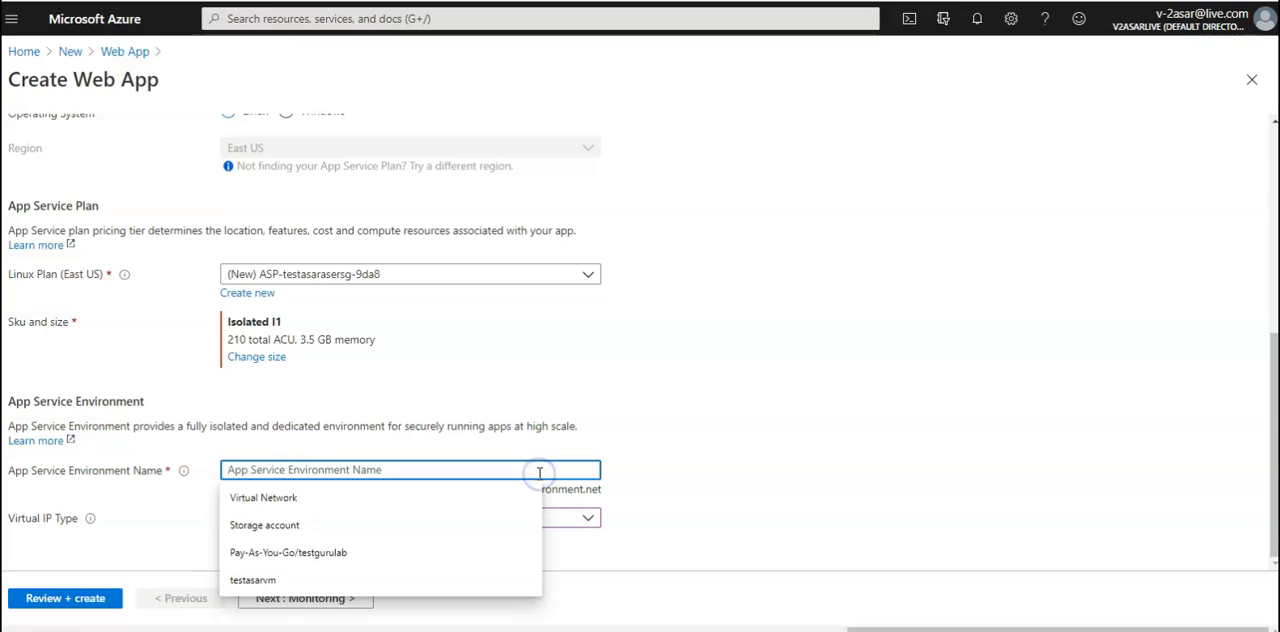
click(536, 471)
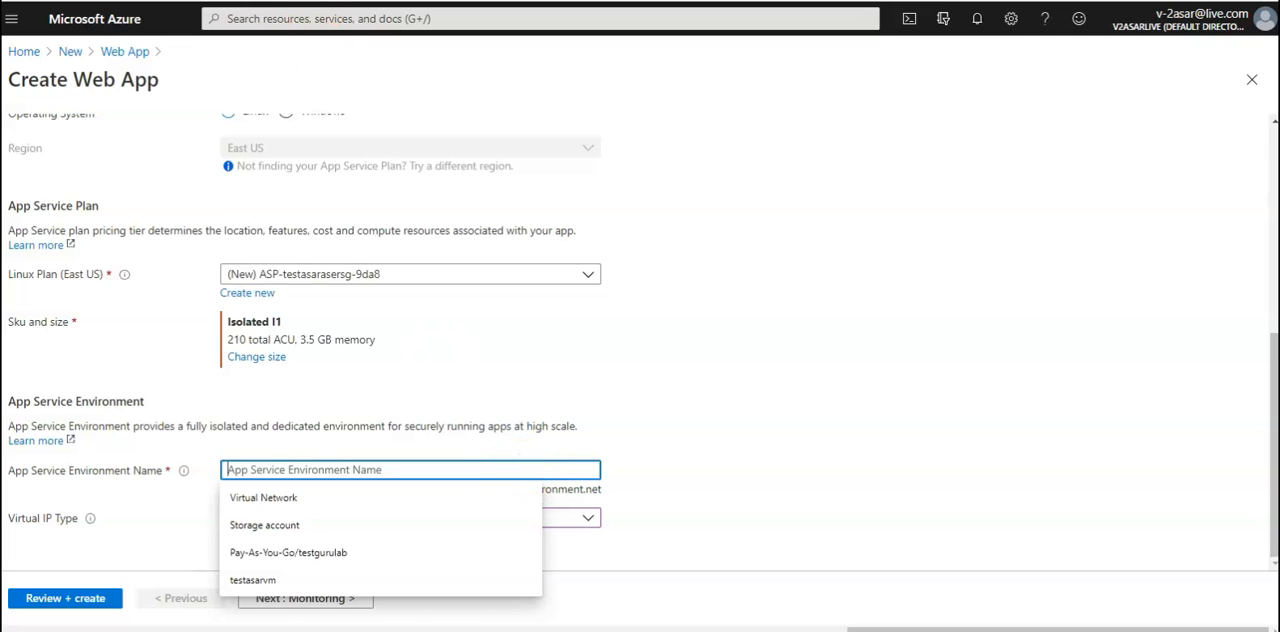
key(ctrl+t)
text(po)
key(Return)
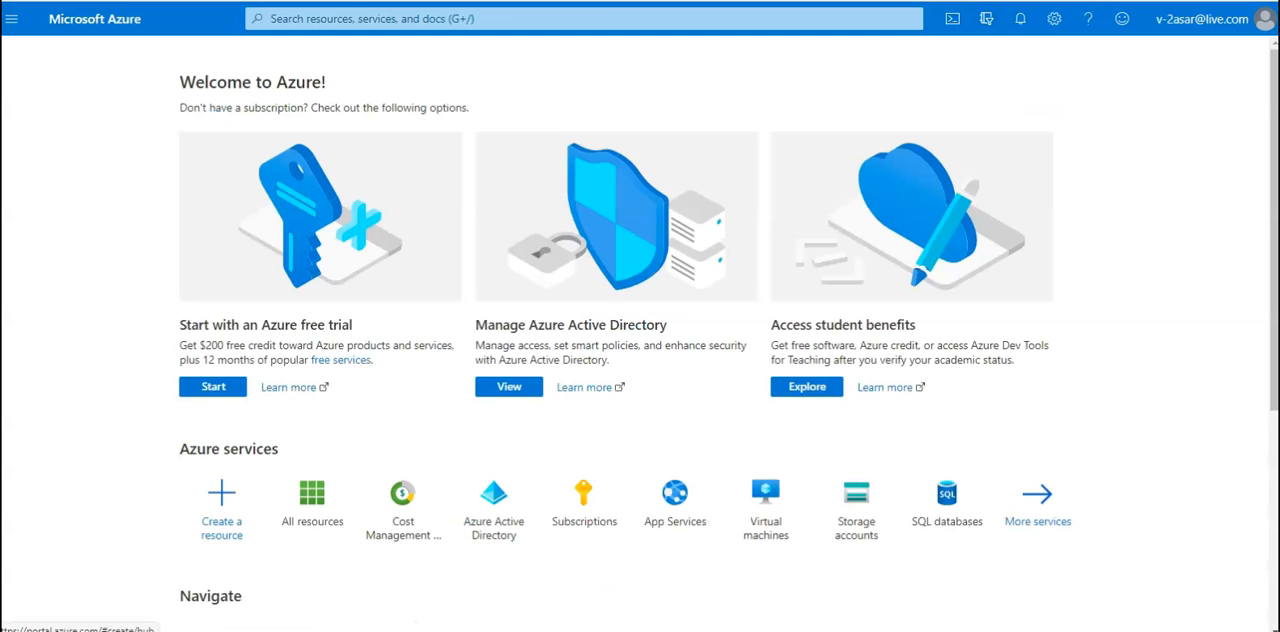
click(1000, 24)
click(1080, 503)
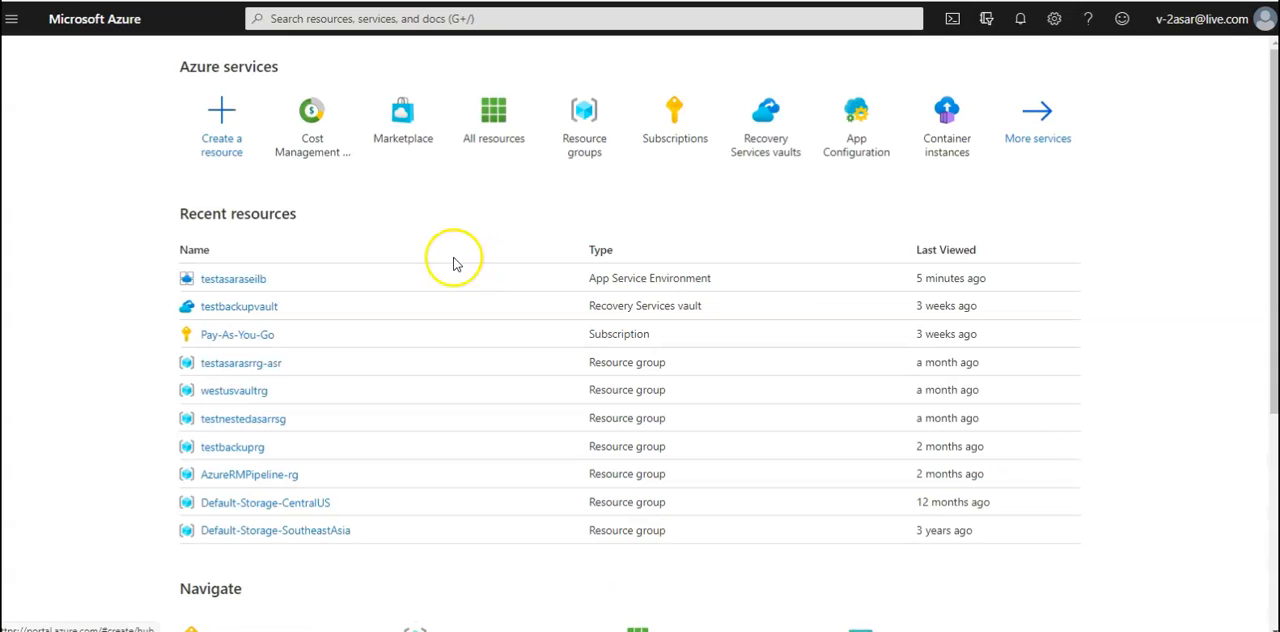
click(248, 278)
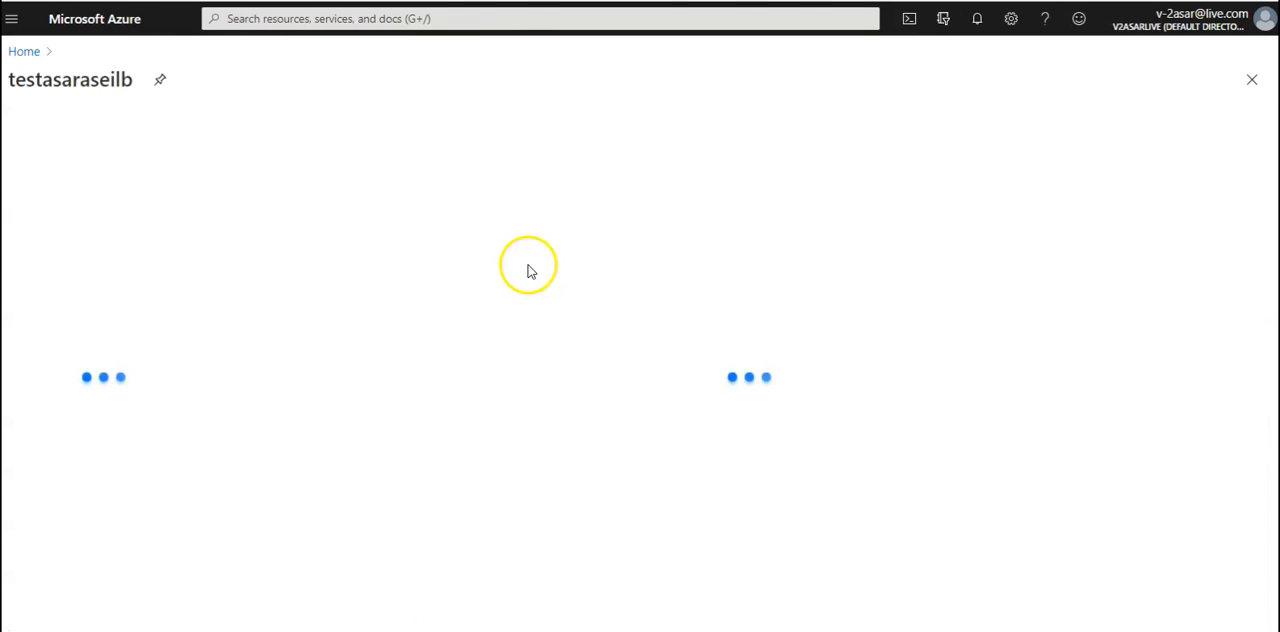
click(62, 77)
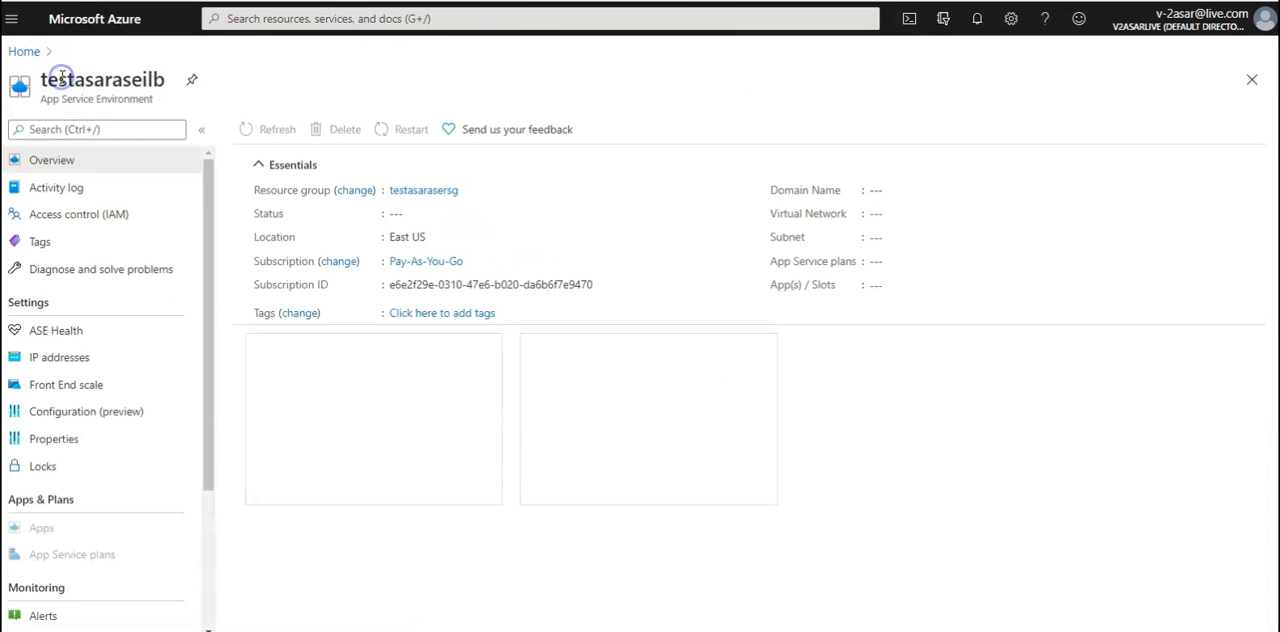
double_click(62, 78)
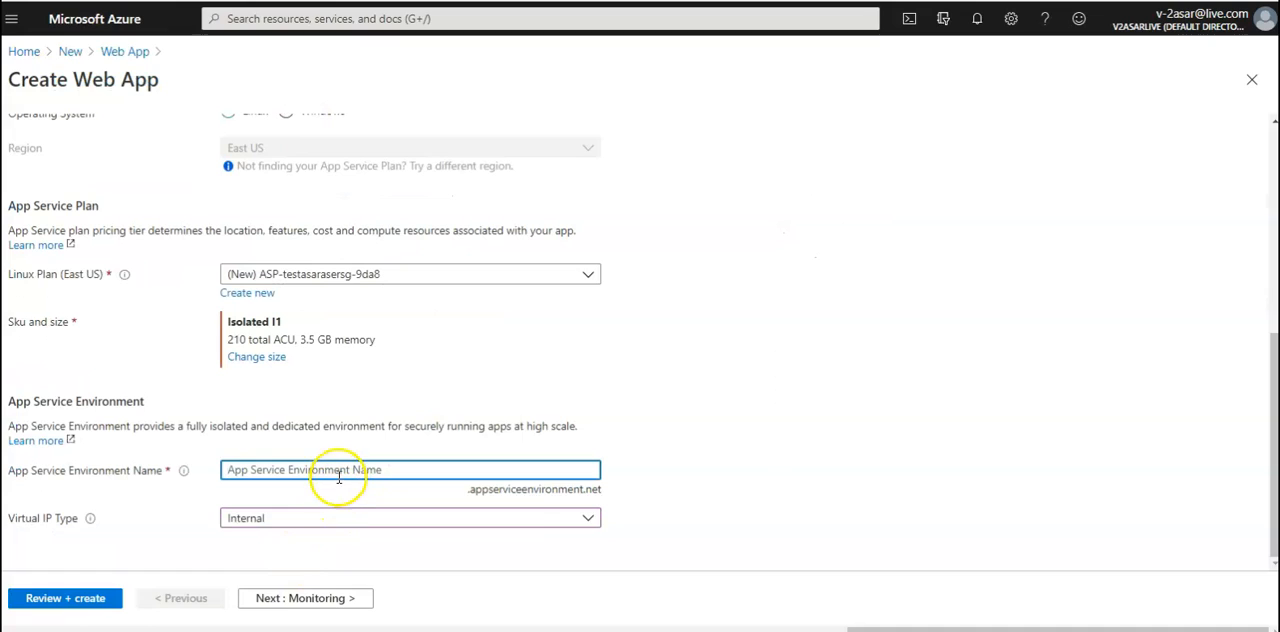
Try testasaraseilb as the App Service Environment name and replace it with testasaraseilbtwo
click(339, 477)
text(testasaraseilb)
click(743, 450)
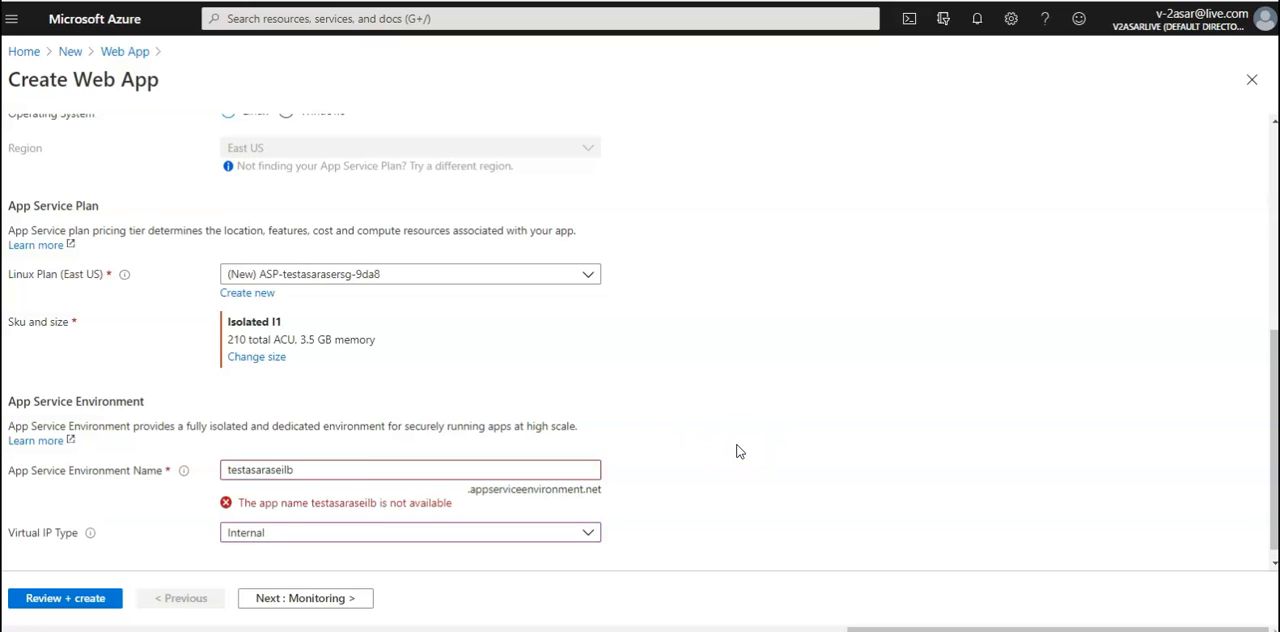
scroll(737, 448, down, 1)
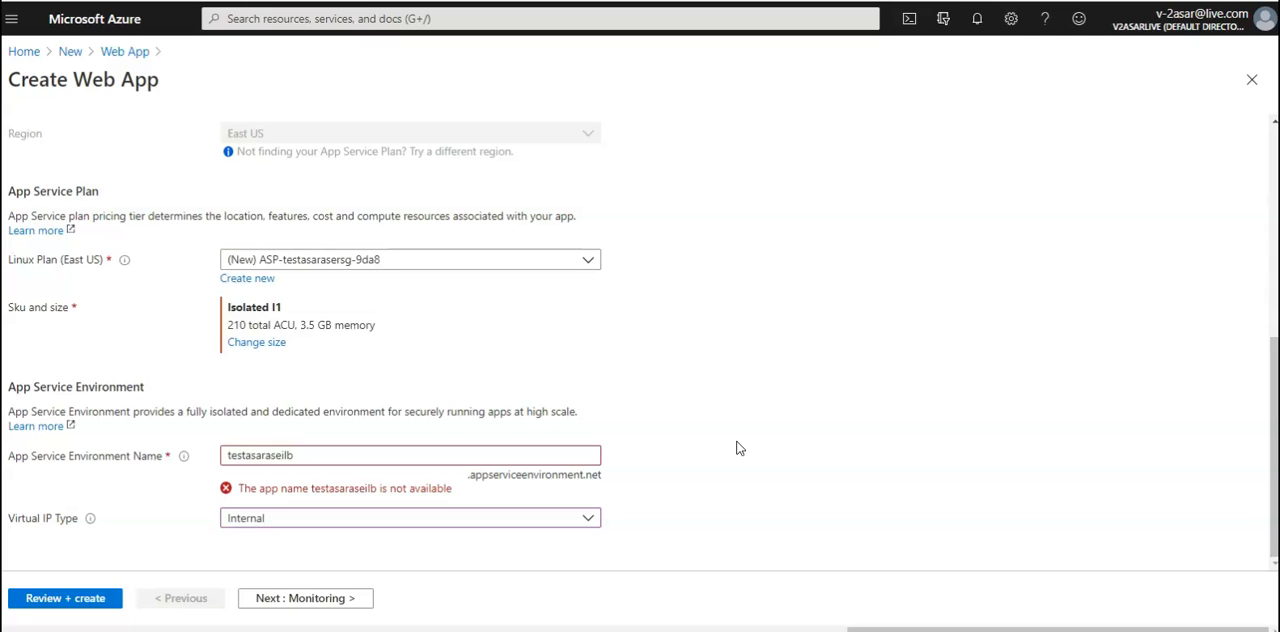
click(350, 454)
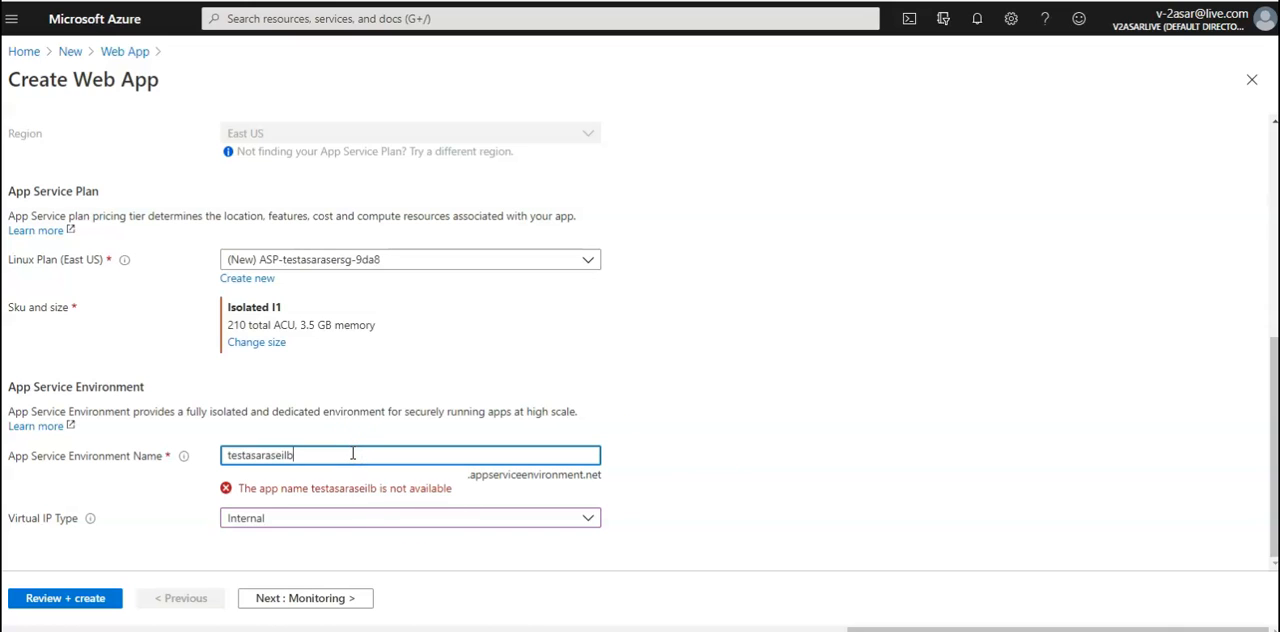
click(790, 424)
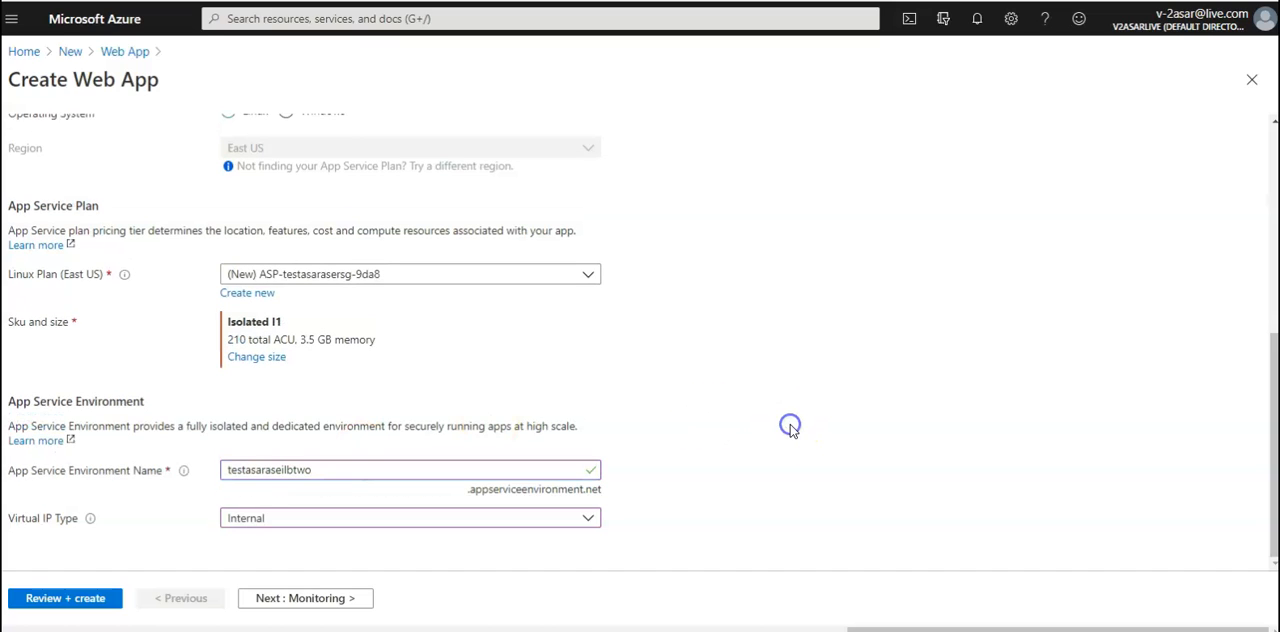
Return from the monitoring settings to the basics and set the App Service Environment's virtual IP type to External
click(337, 605)
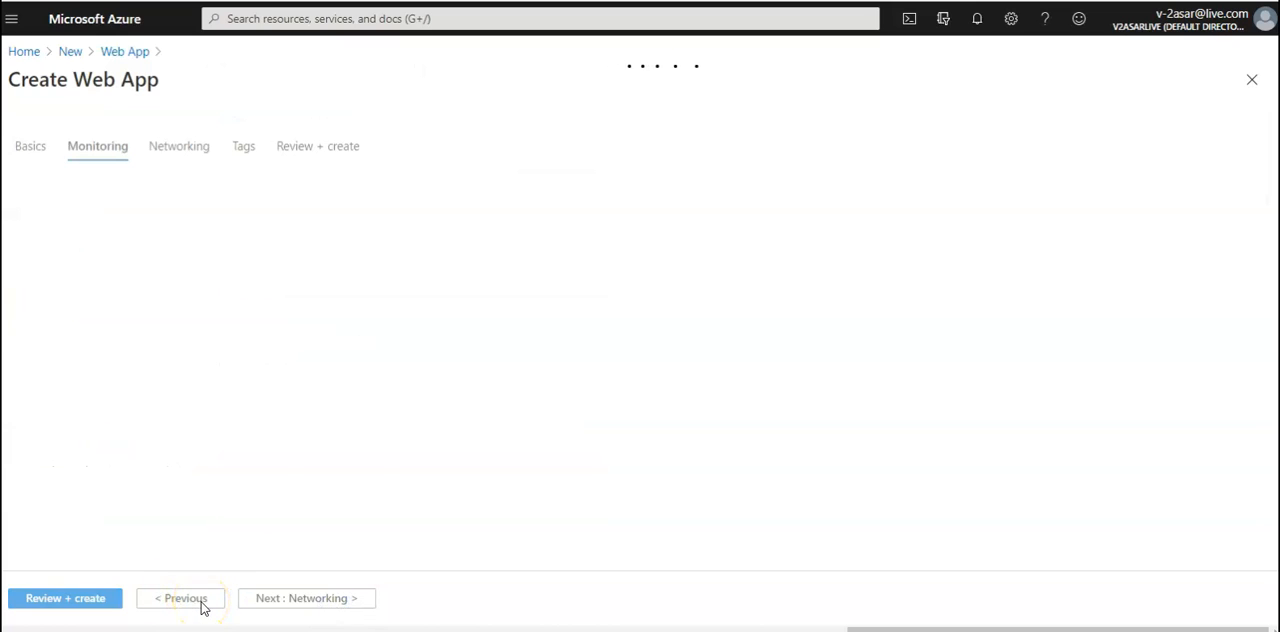
click(181, 606)
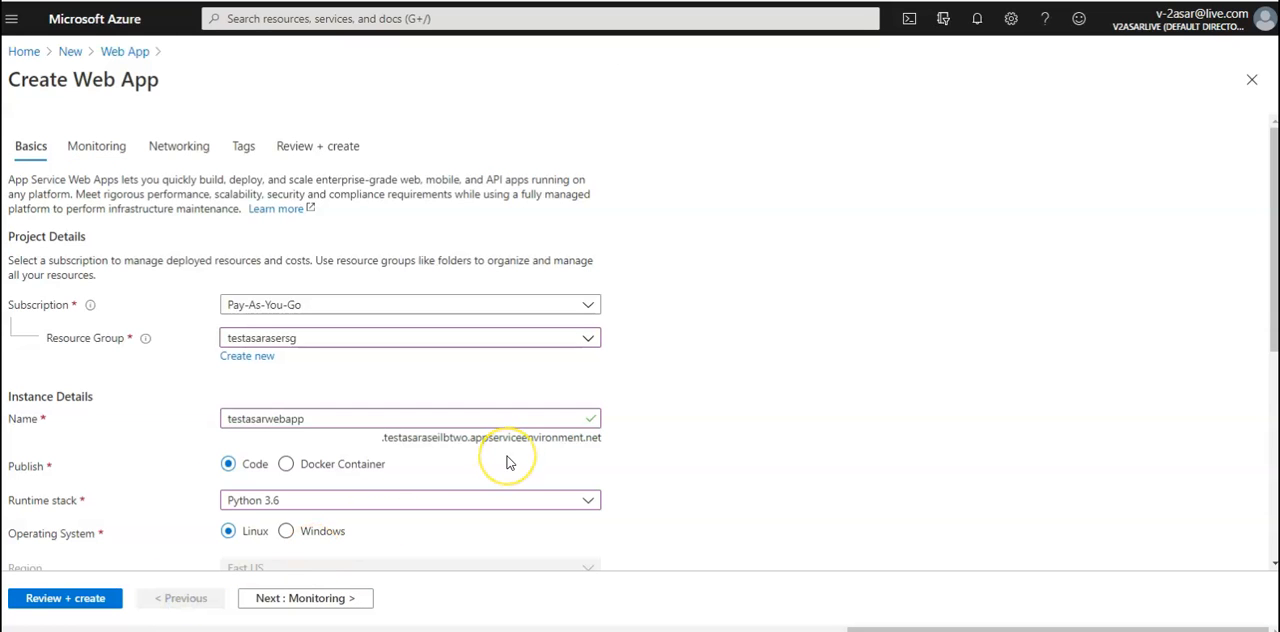
scroll(507, 462, down, 5)
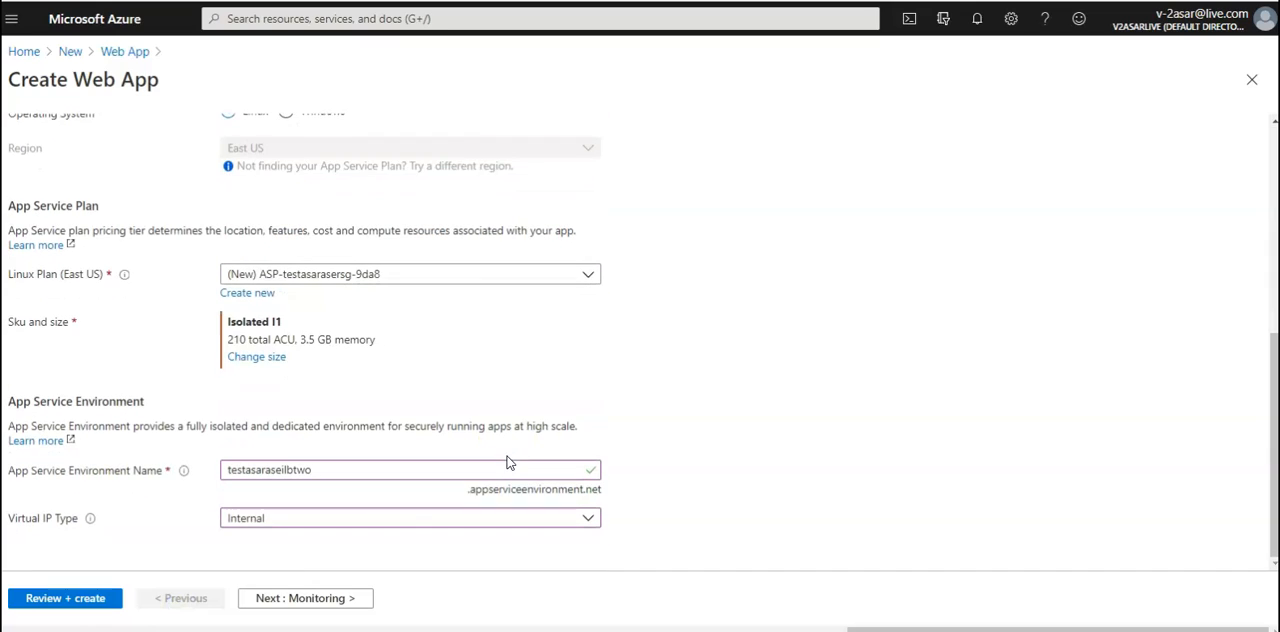
click(363, 530)
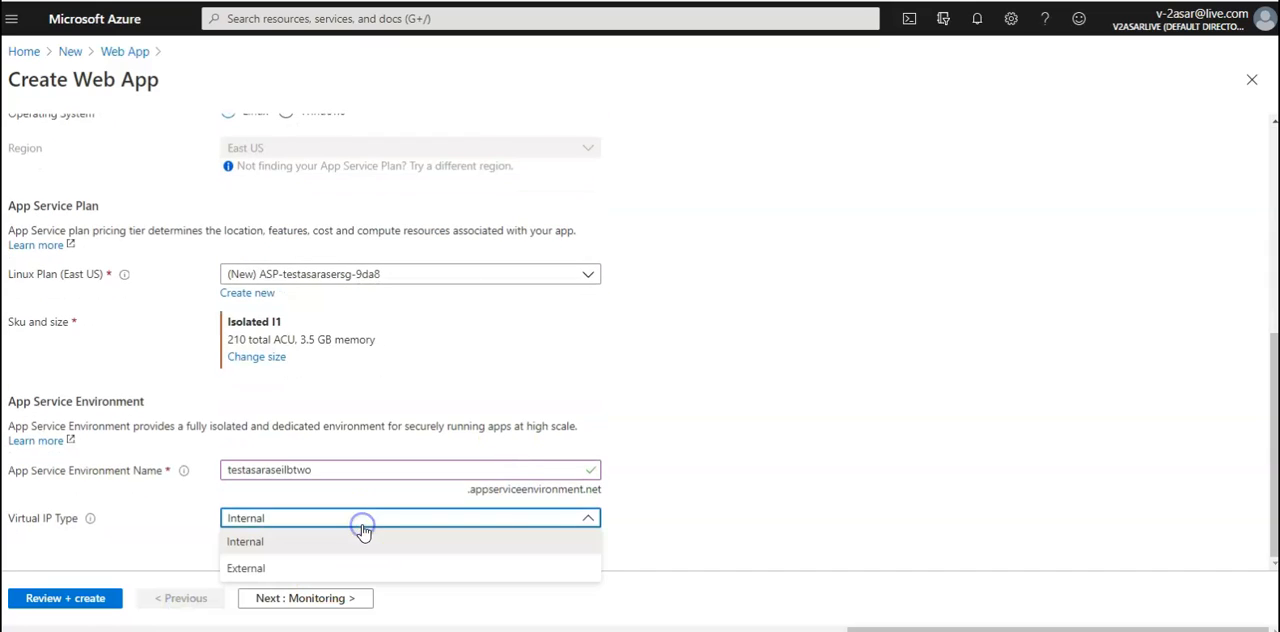
click(296, 567)
Keep the default monitoring, networking and tag settings, review the web app configuration and start its creation
click(302, 598)
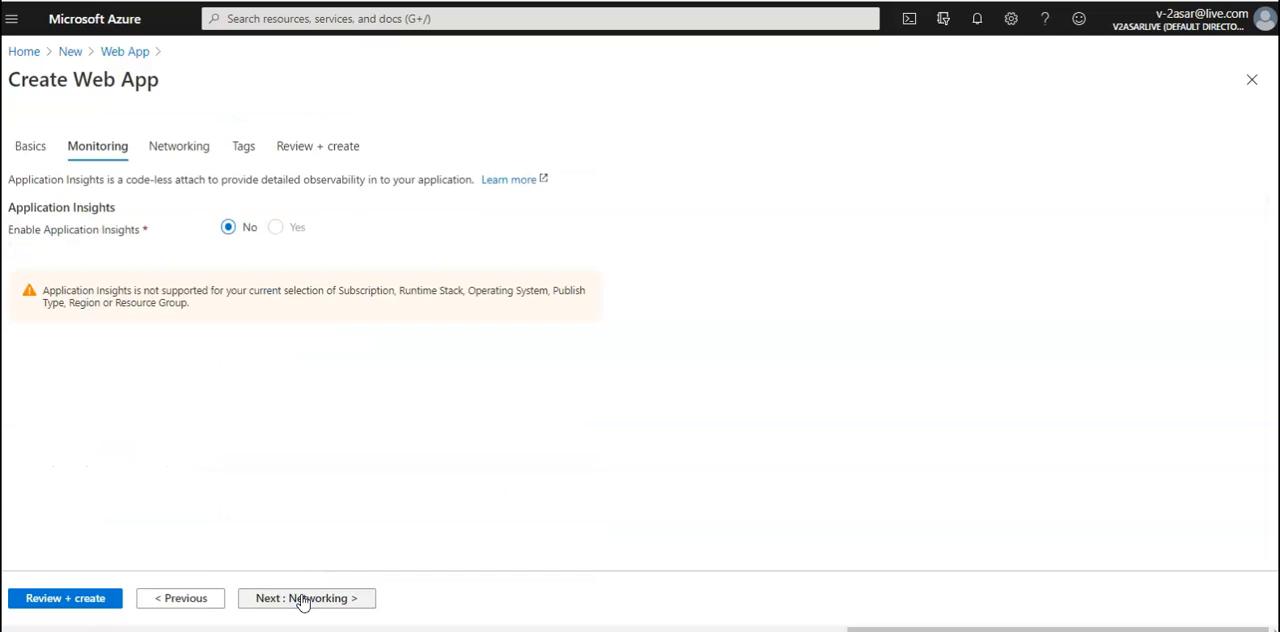
click(302, 598)
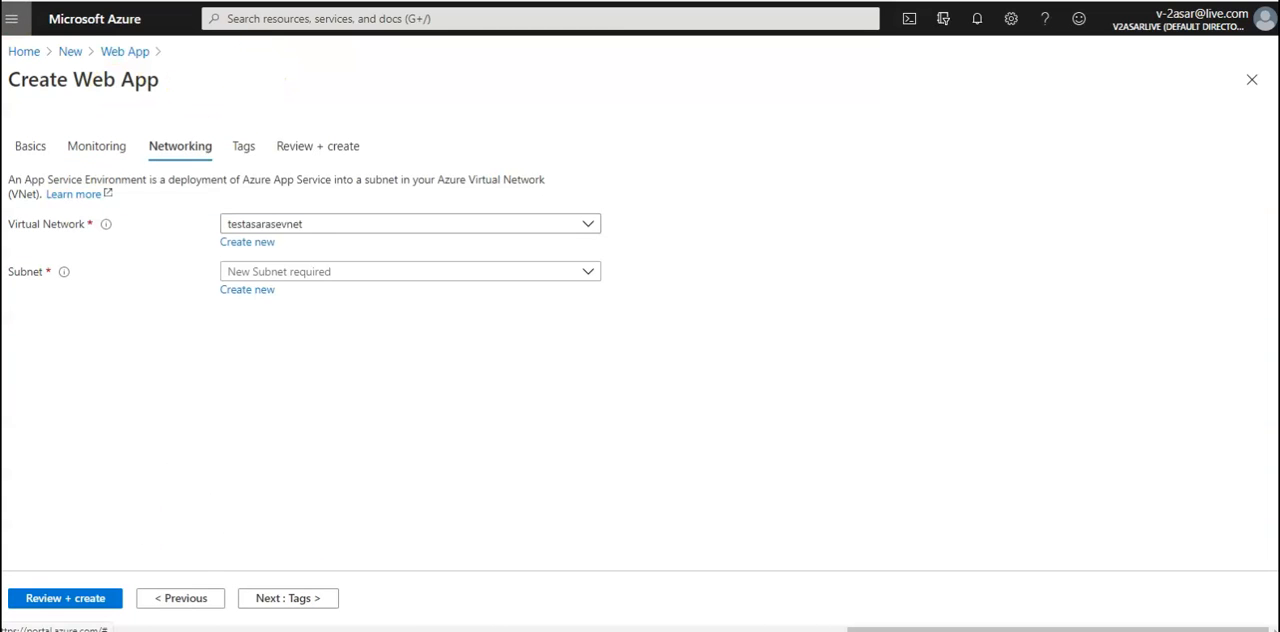
click(258, 601)
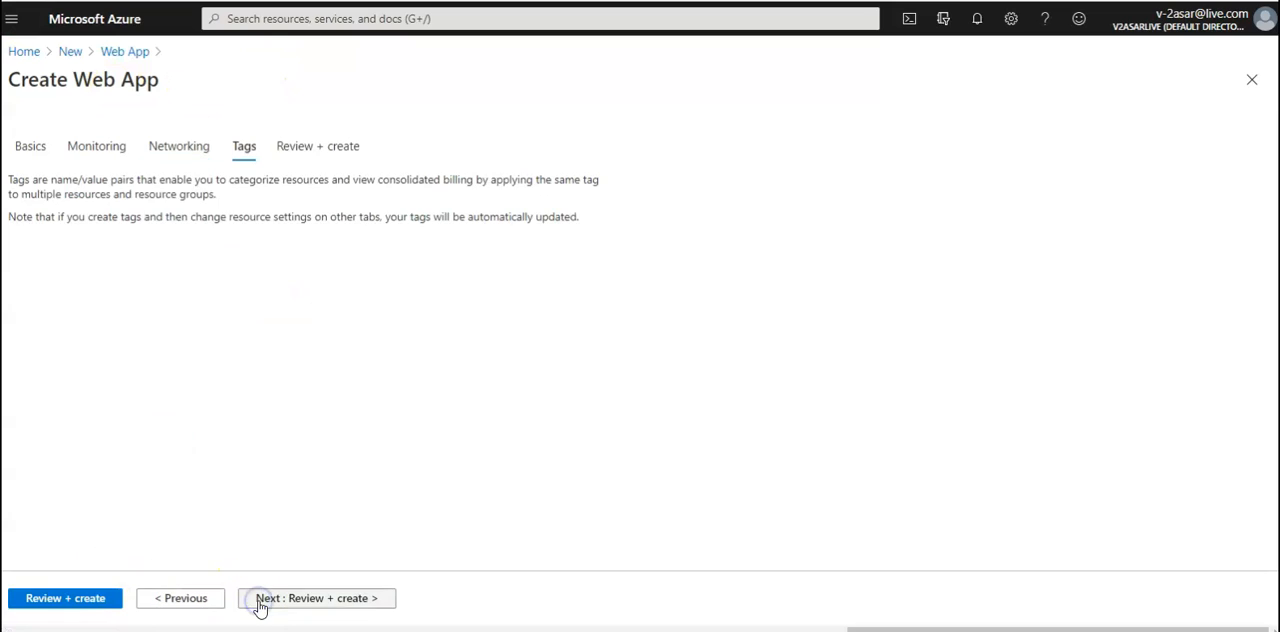
click(90, 603)
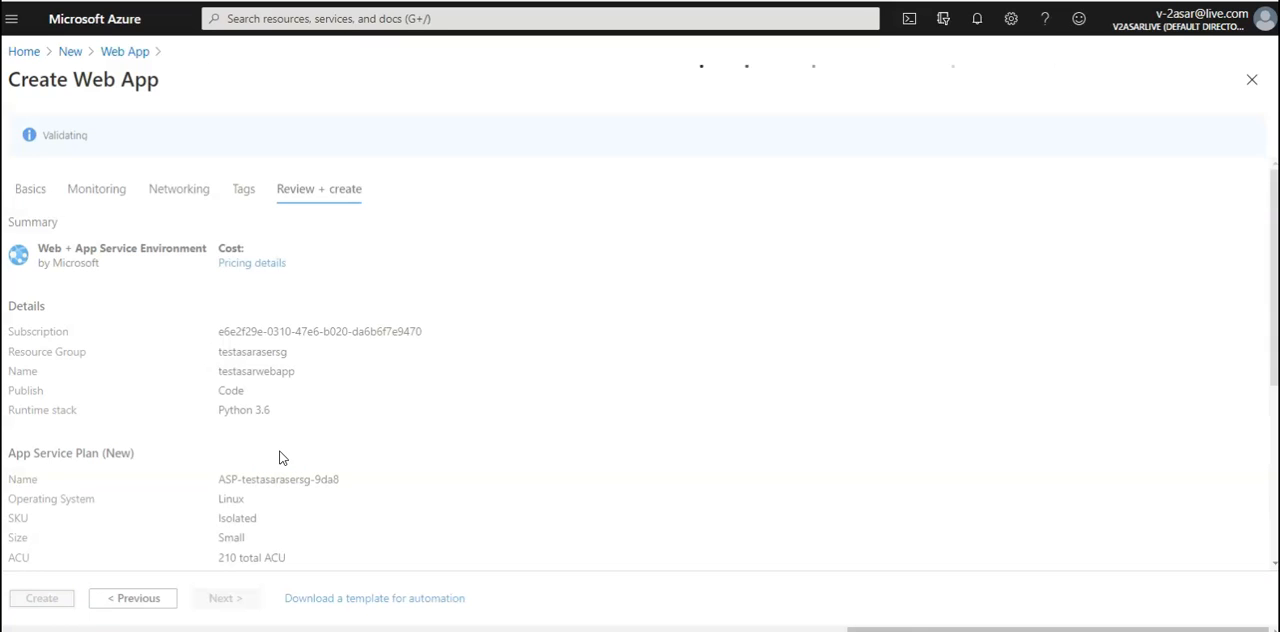
click(44, 597)
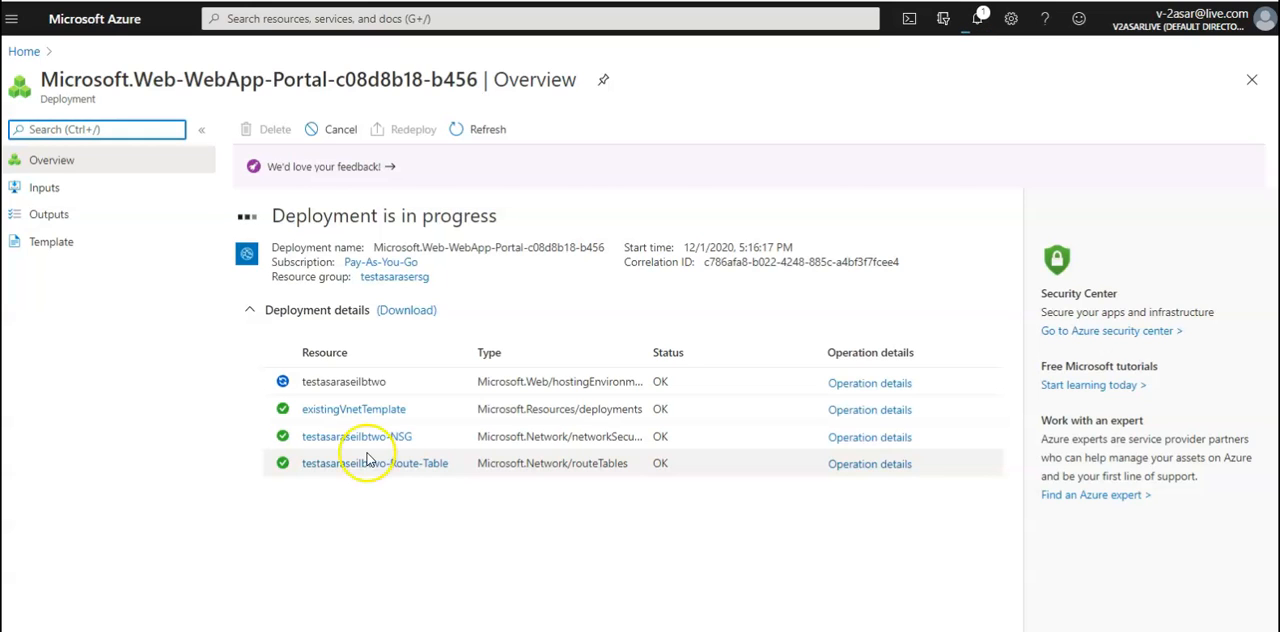
Open the App Service Environment testasaraseilb and examine its internal load balancer, outbound and management IP addresses
click(24, 52)
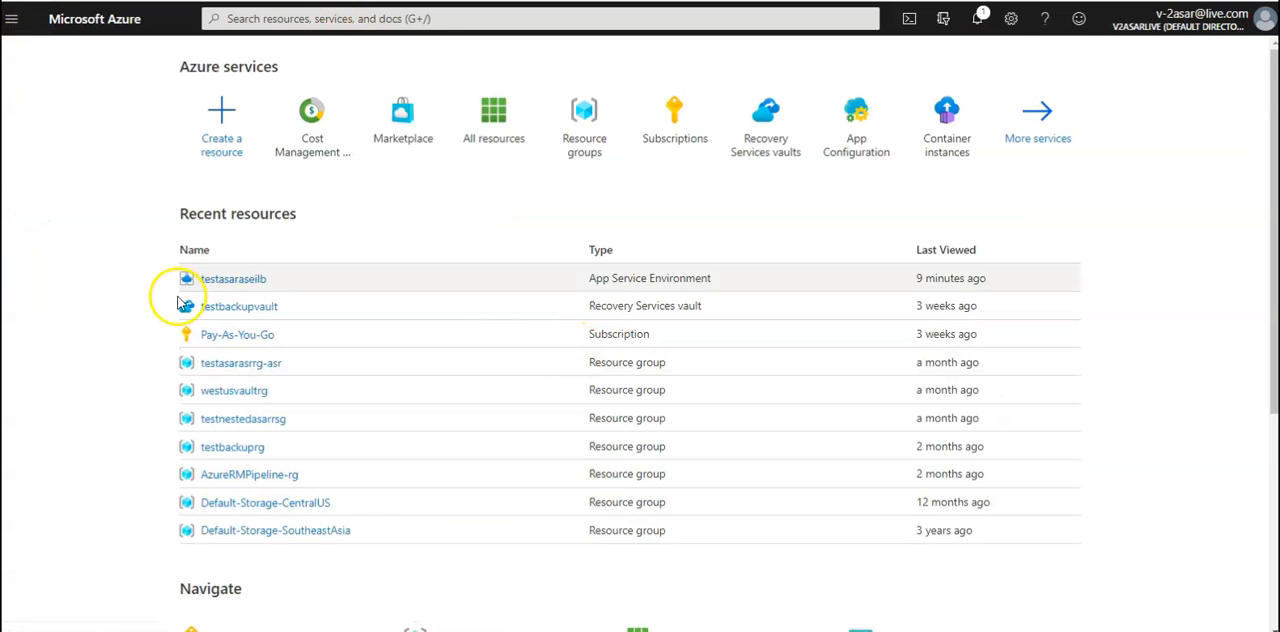
click(226, 285)
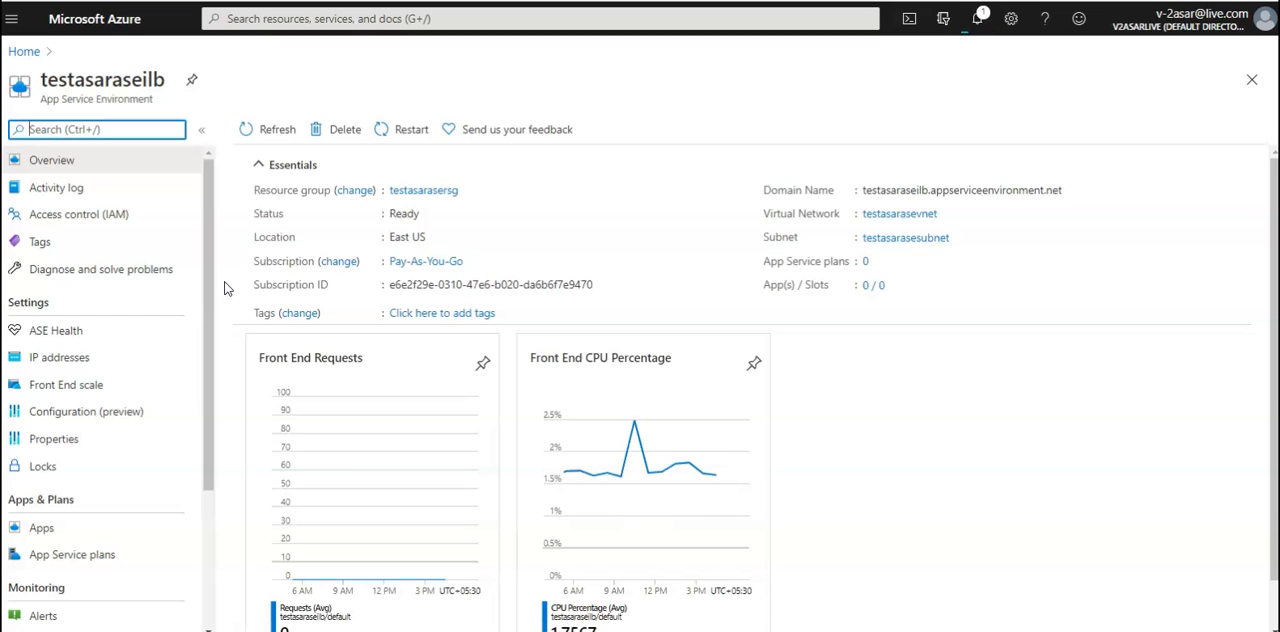
click(75, 359)
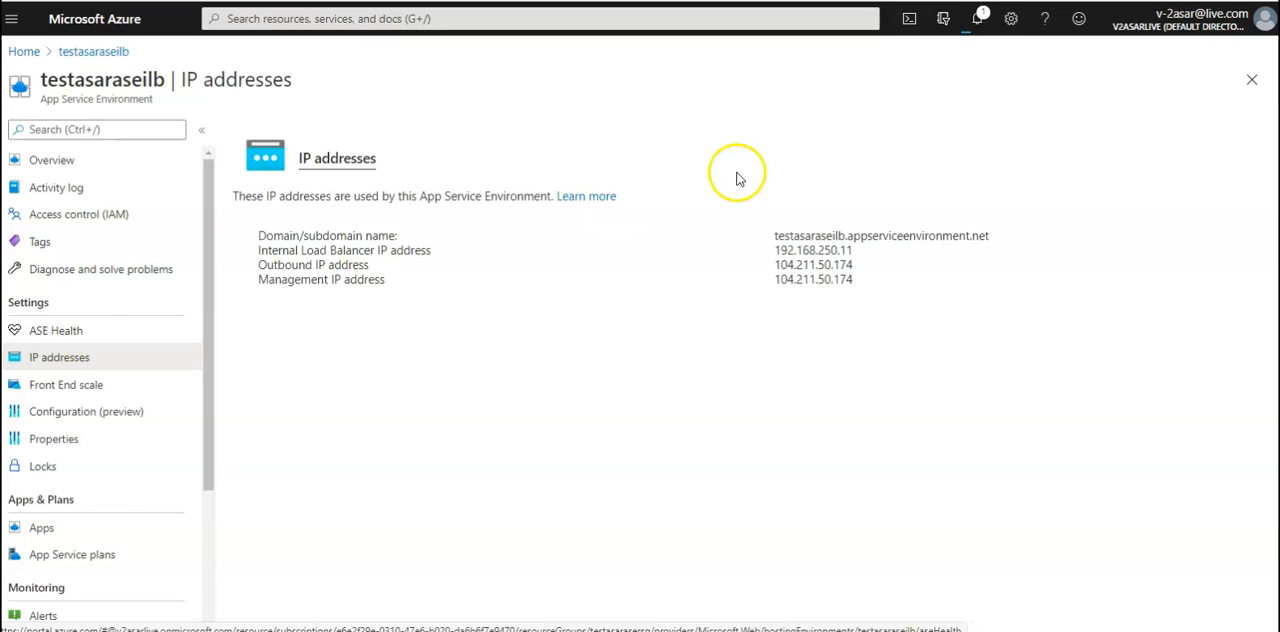
double_click(817, 251)
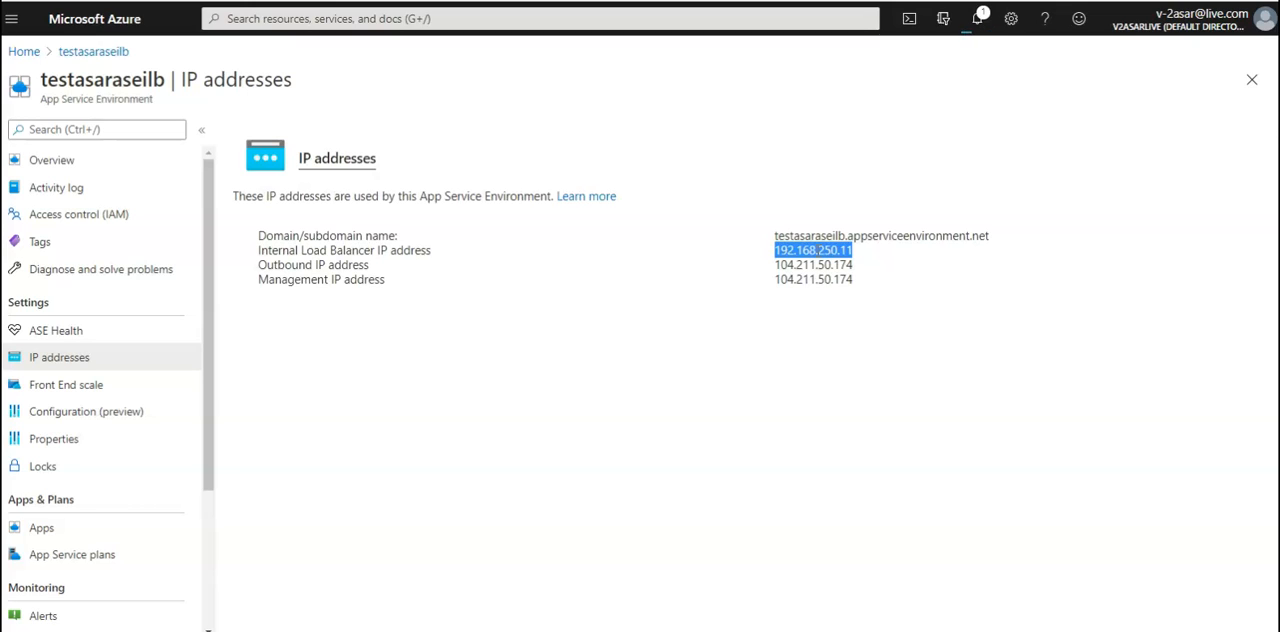
click(828, 270)
drag(849, 279, 491, 251)
click(591, 322)
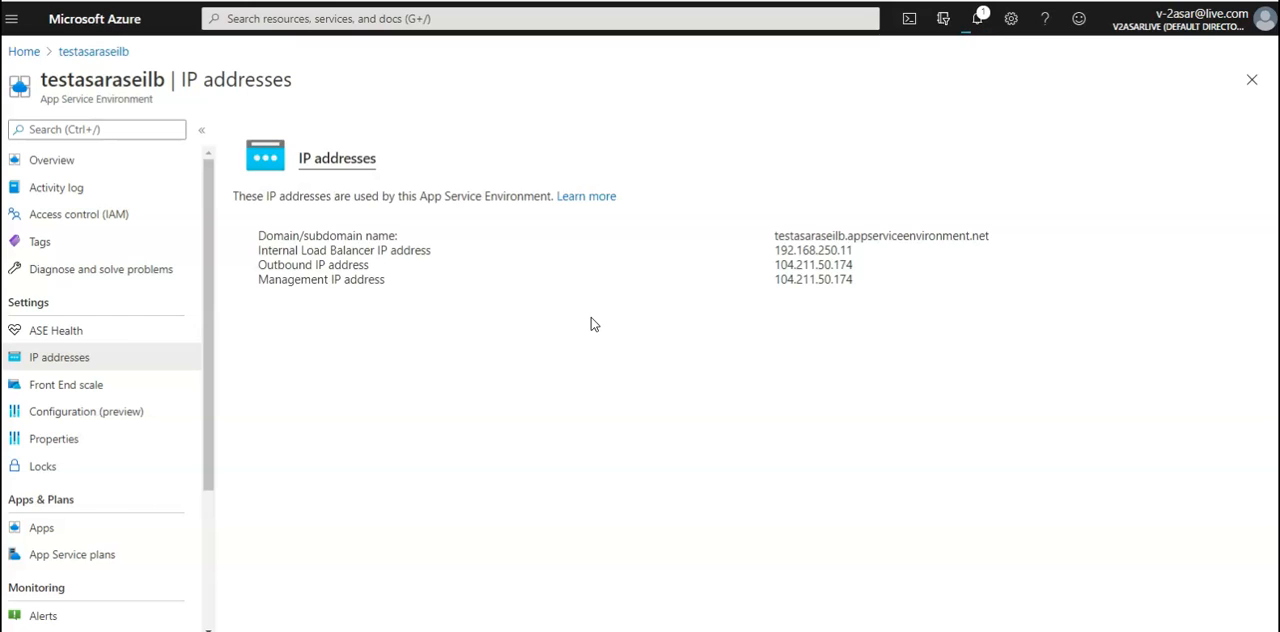
In the environment's front end scale settings, set one front end for every 10 ASP instances with the I1 pricing tier
click(67, 388)
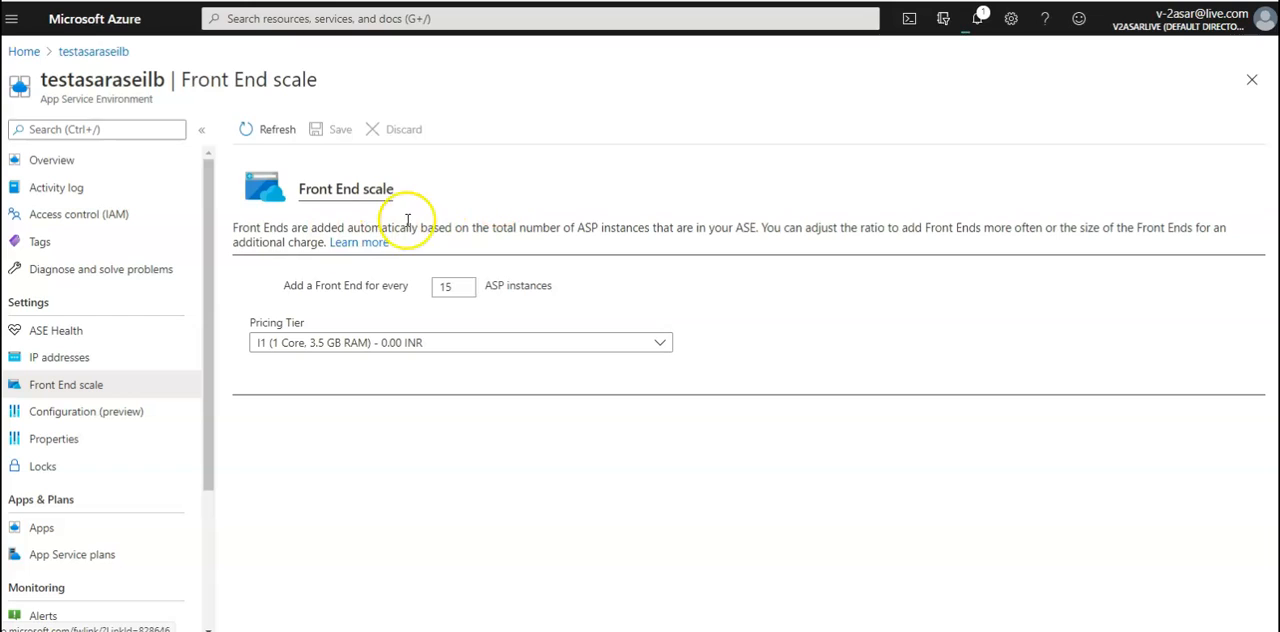
drag(574, 224, 776, 227)
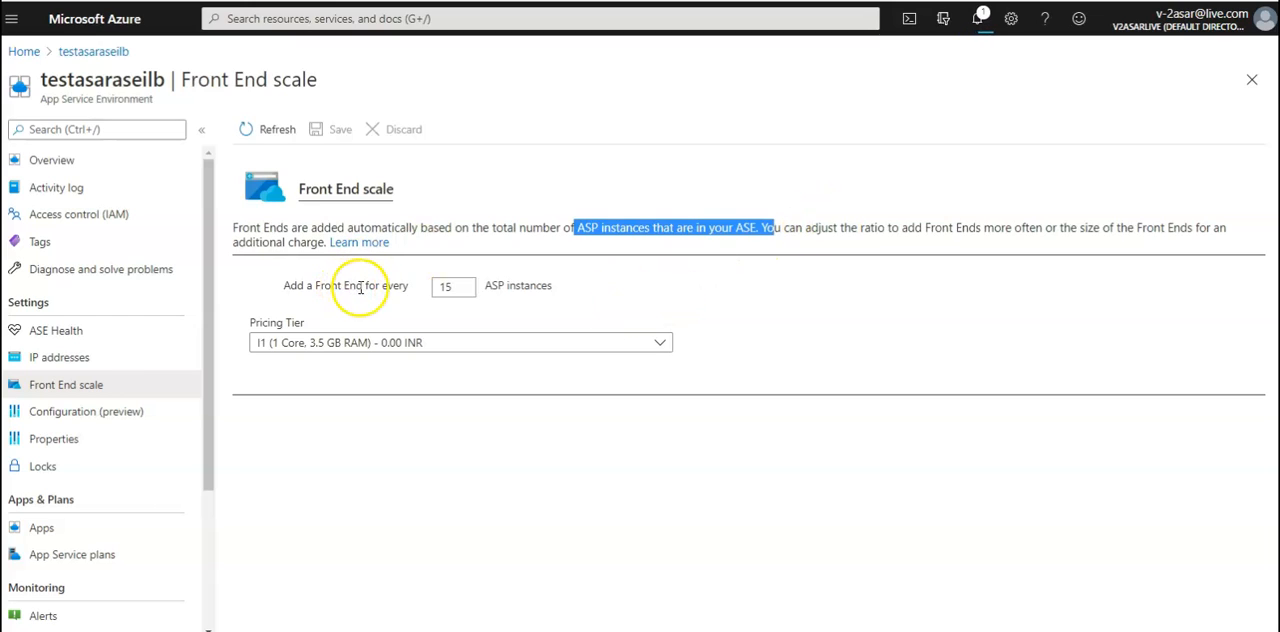
click(455, 287)
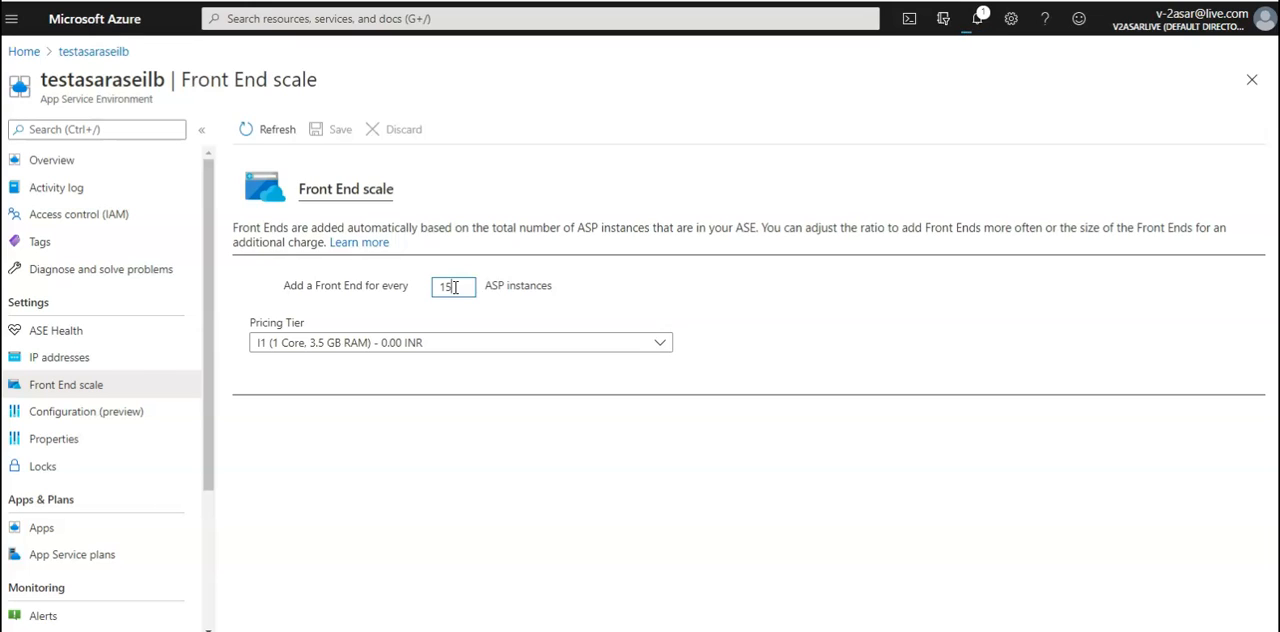
drag(491, 286, 555, 290)
click(555, 290)
click(470, 289)
key(BackSpace)
text(0)
click(499, 343)
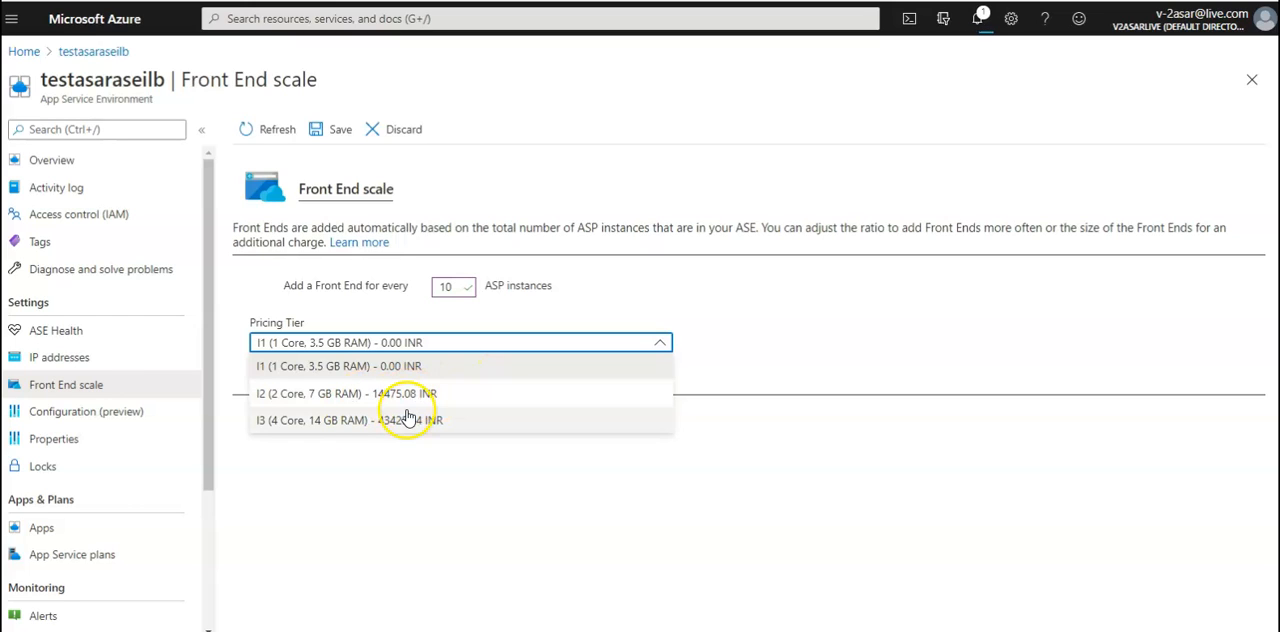
click(317, 368)
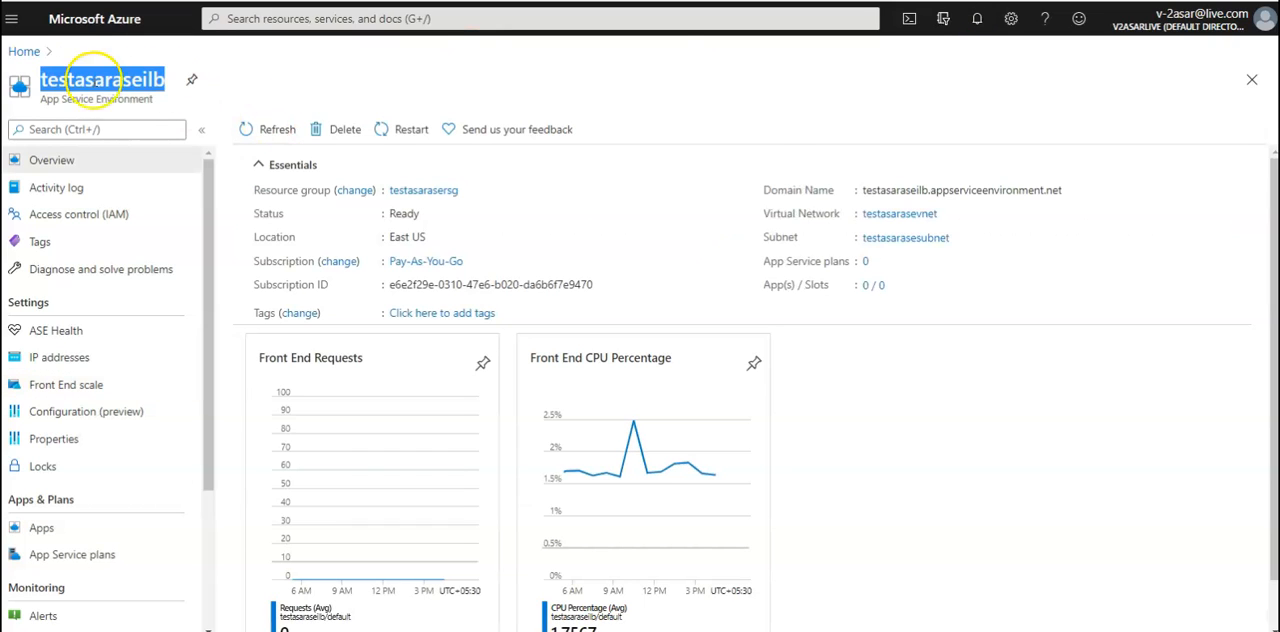
Check the portal notifications and reopen the App Service Environment testasaraseilb from the recent resources
click(987, 32)
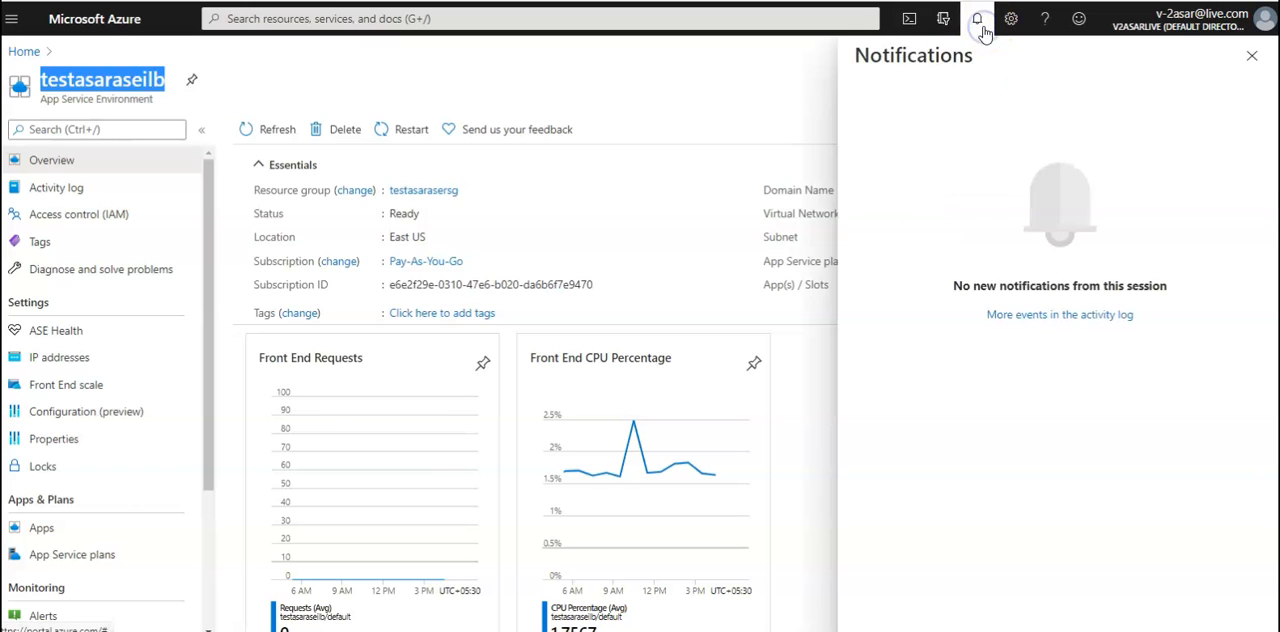
click(985, 33)
click(977, 20)
click(977, 20)
click(28, 52)
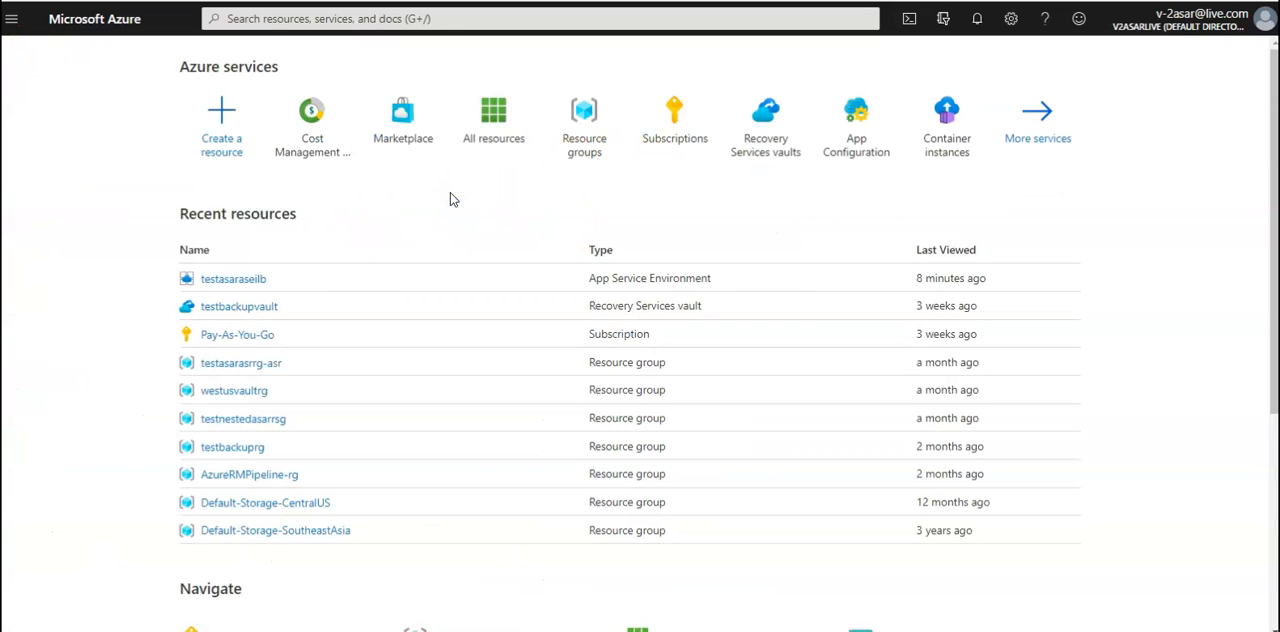
click(252, 423)
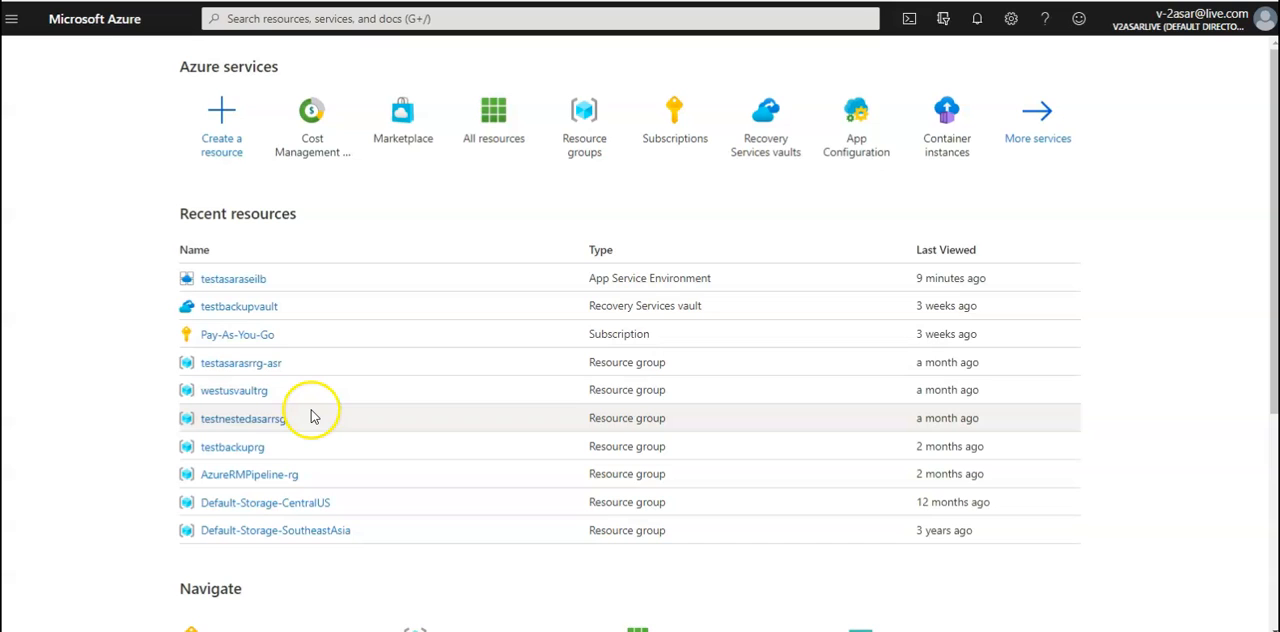
click(232, 281)
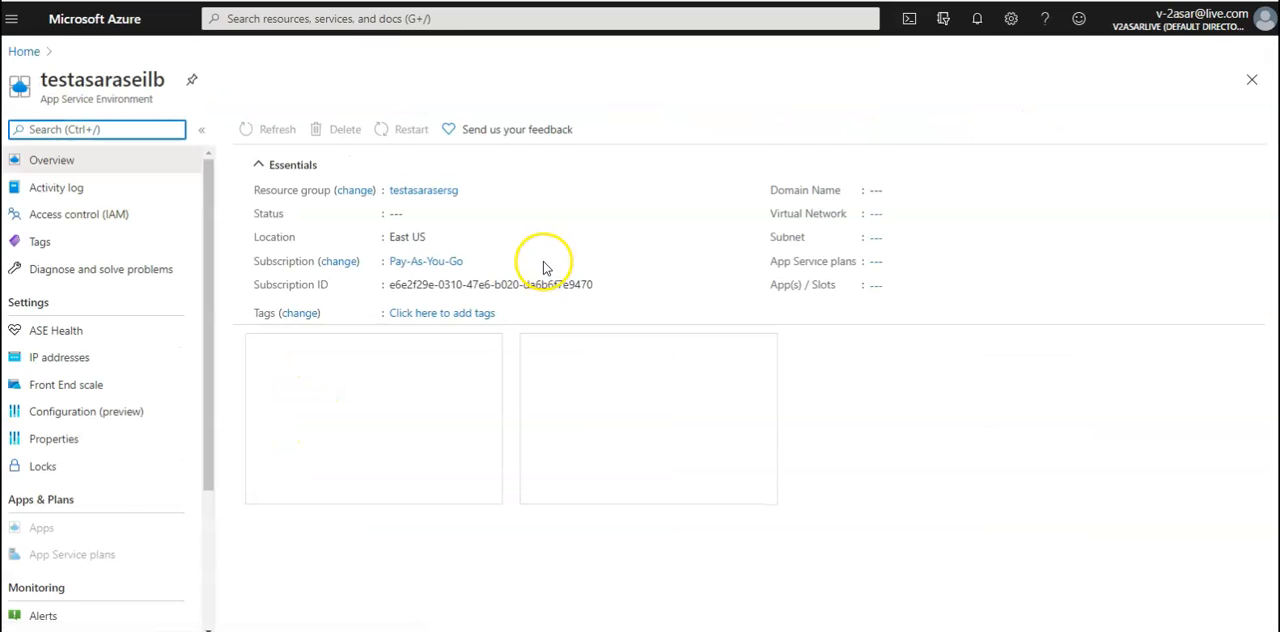
Open the resource group testasarasersg from the environment's overview and list its deployments
click(437, 192)
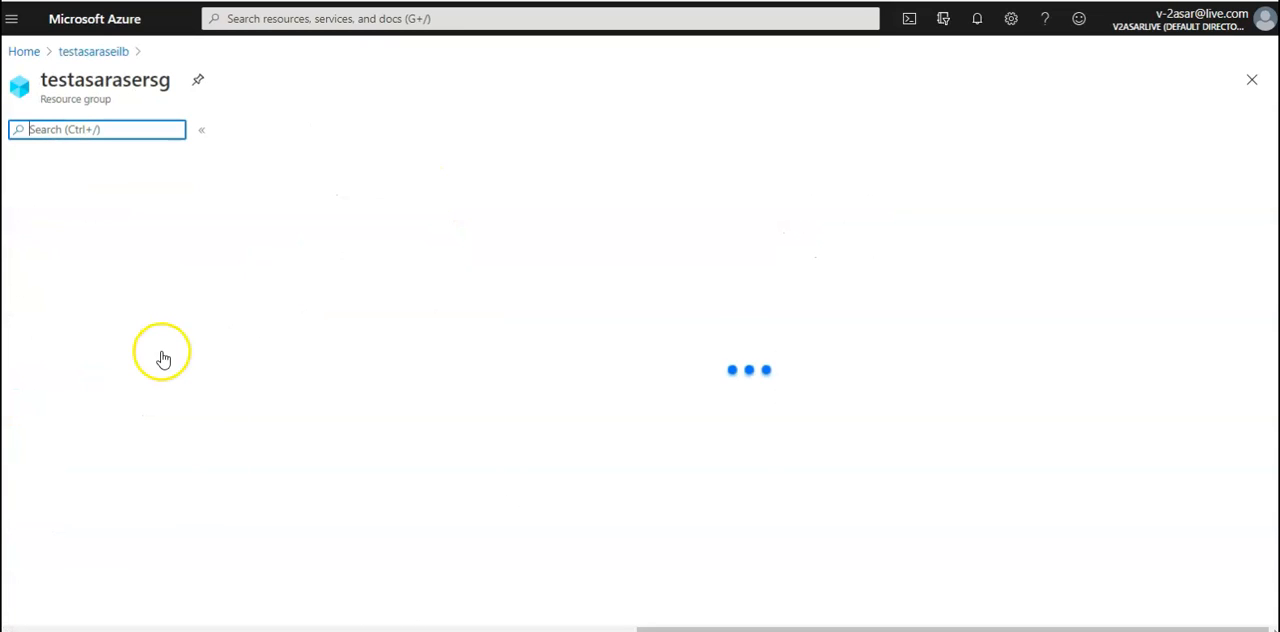
right_click(107, 364)
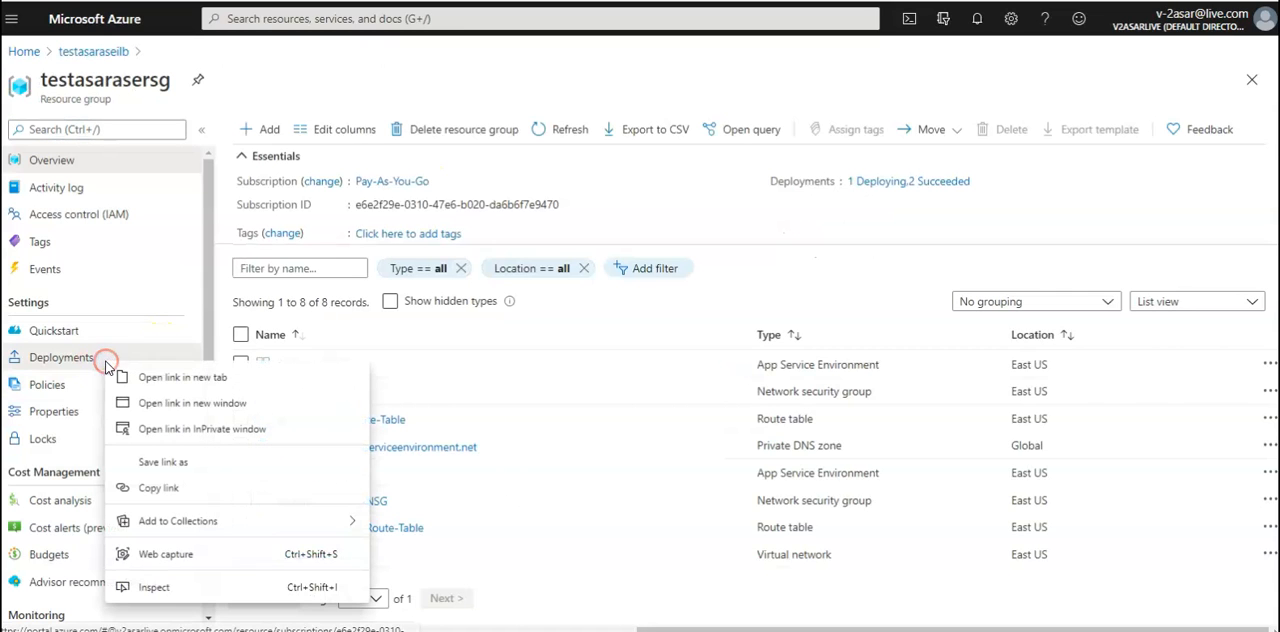
click(50, 357)
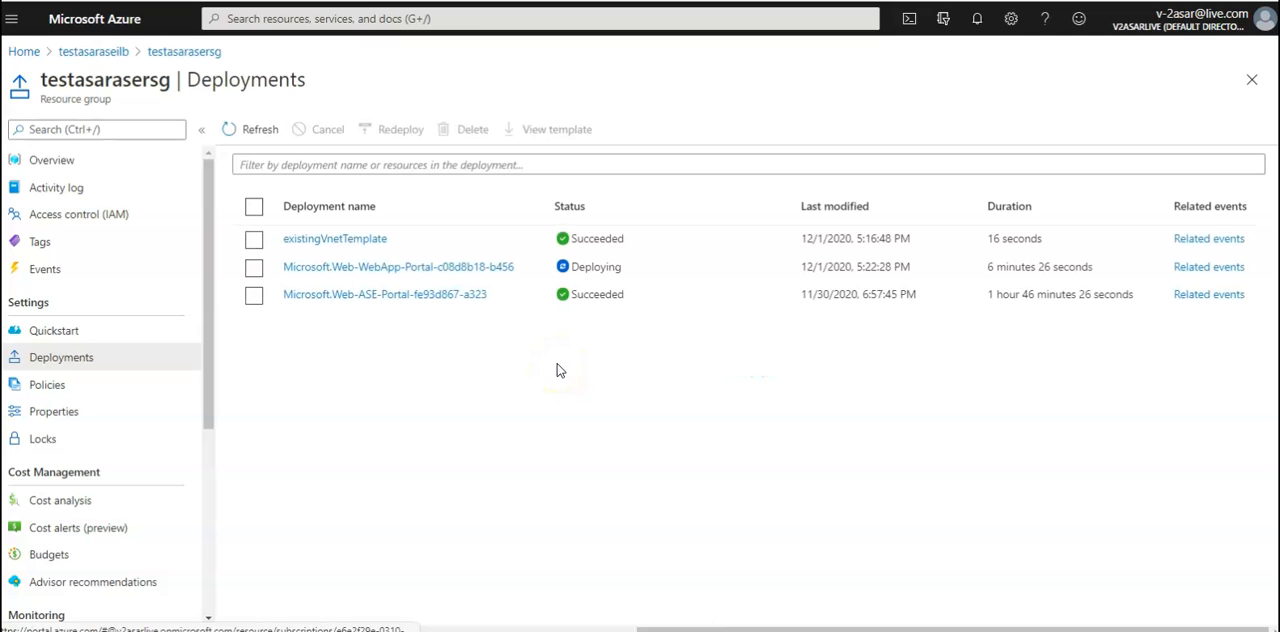
Open the deployment Microsoft.Web-WebApp-Portal-c08d8b18-b456, check its progress, and examine its input parameters, highlighting the web app's name value
click(350, 279)
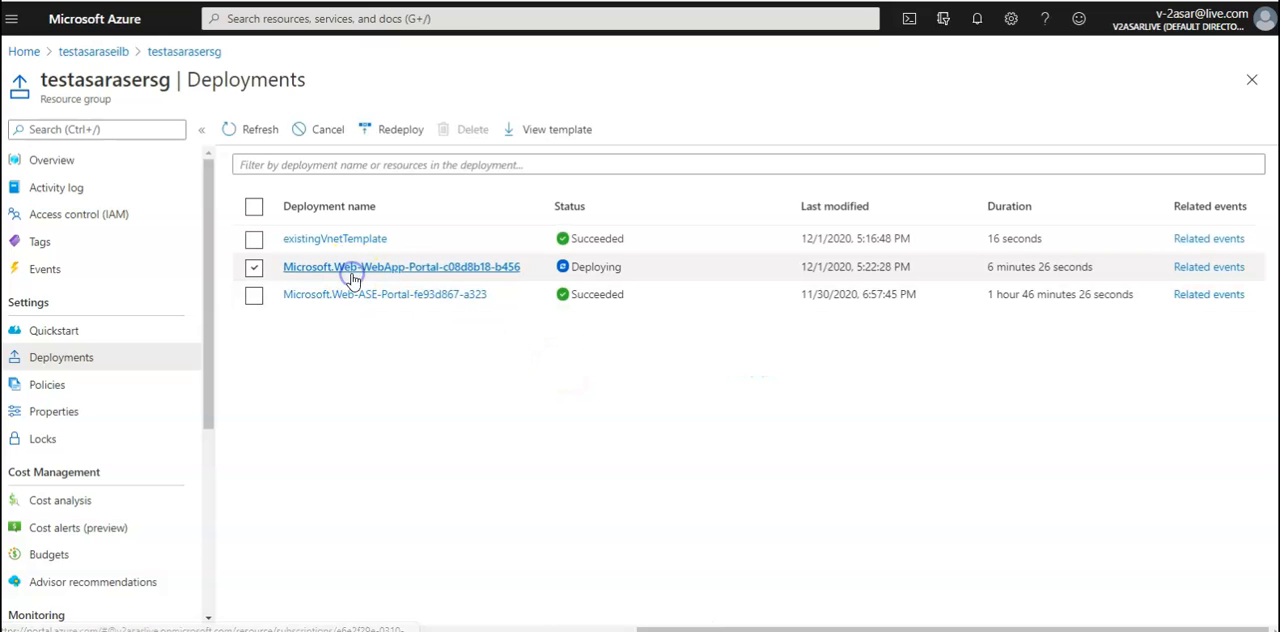
right_click(352, 279)
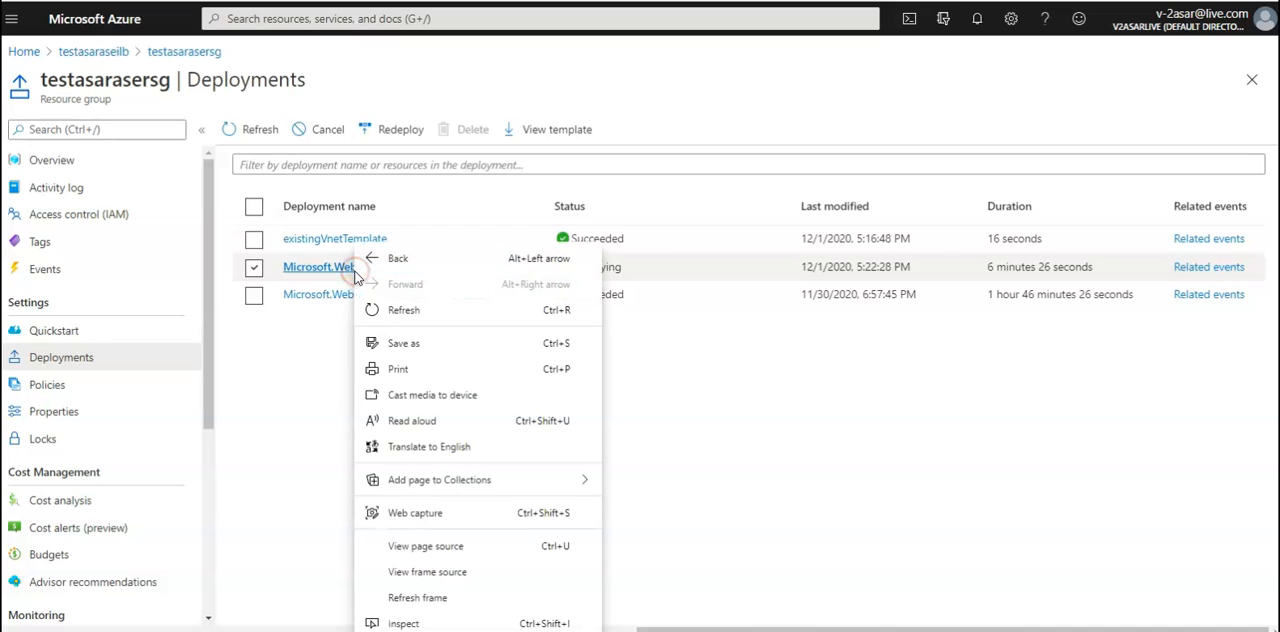
click(304, 320)
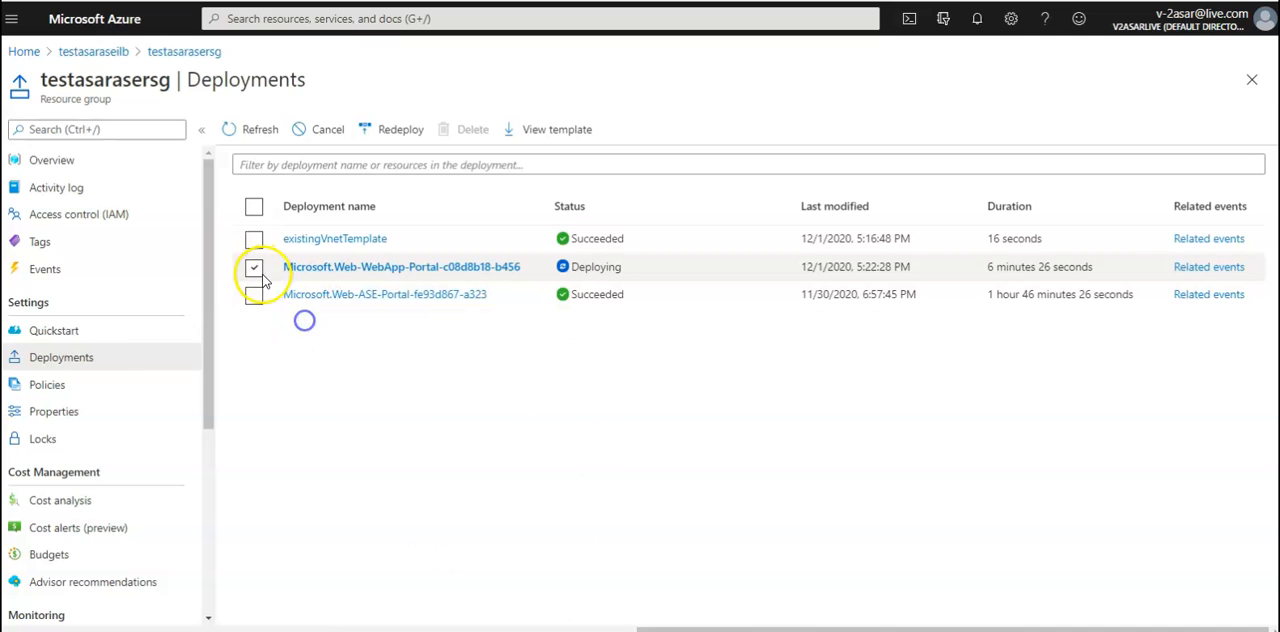
click(347, 268)
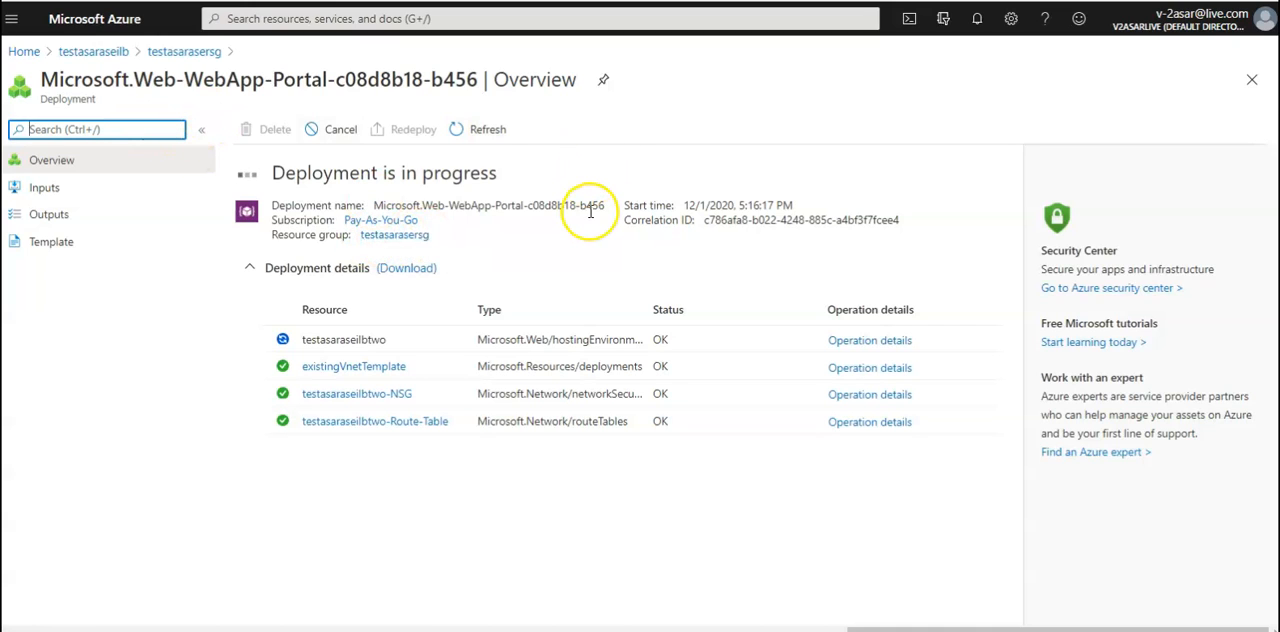
click(110, 190)
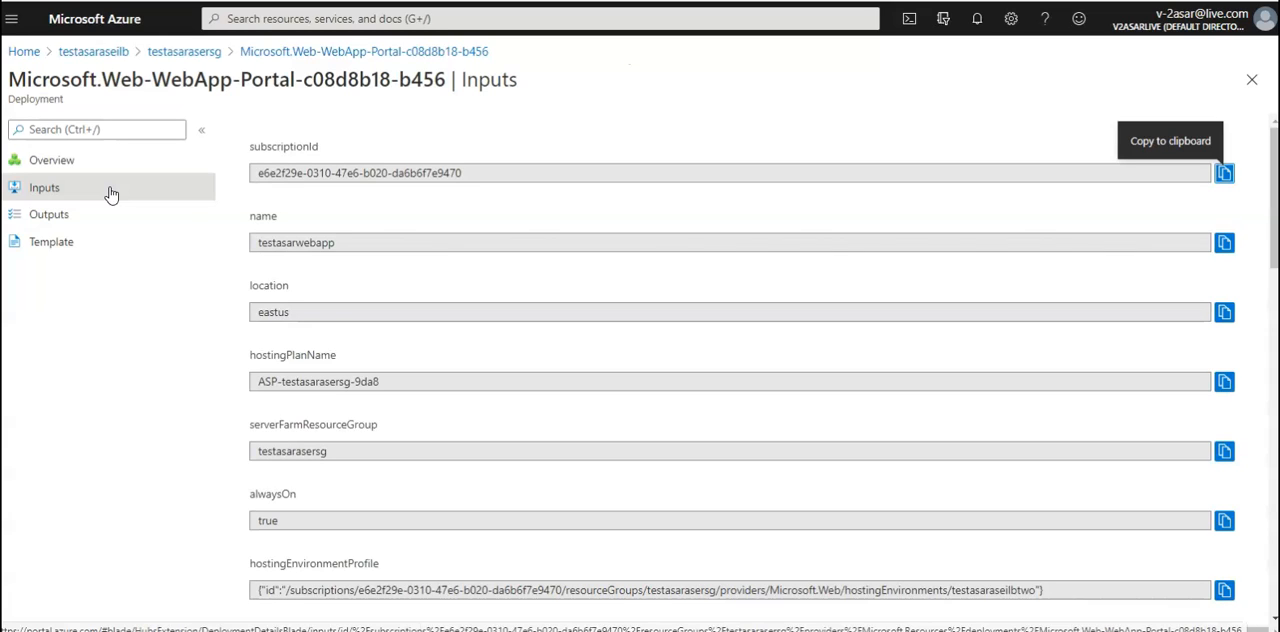
double_click(280, 246)
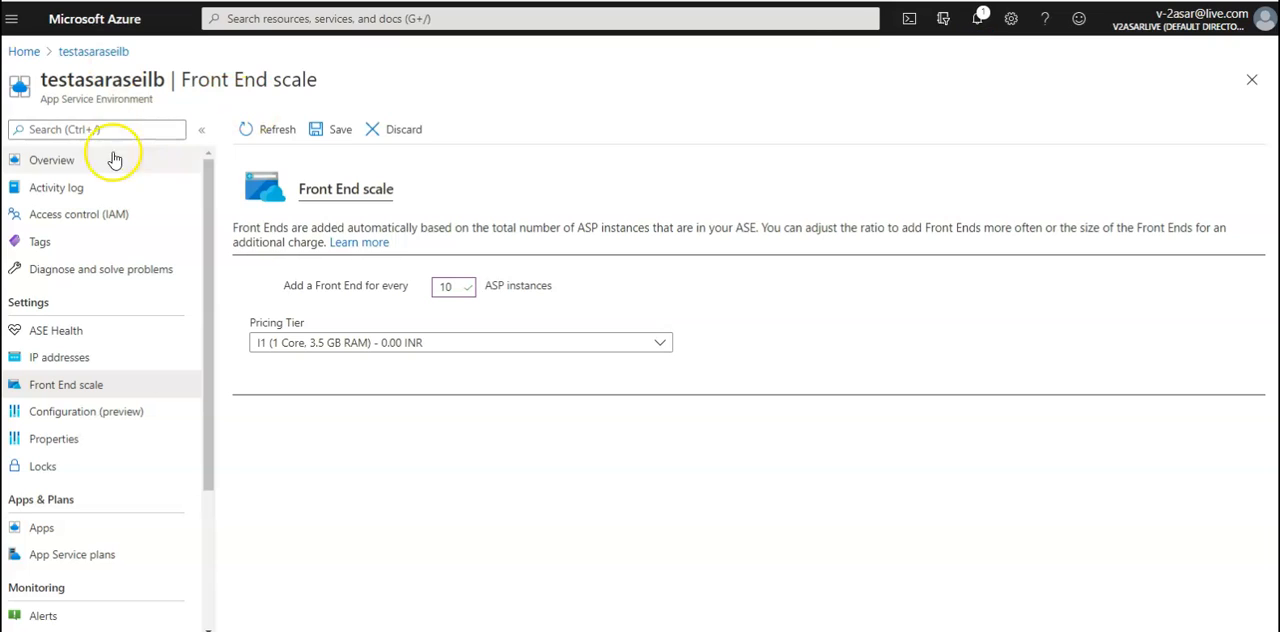
Show the overview of the App Service Environment testasaraseilb and select its full domain name
click(107, 164)
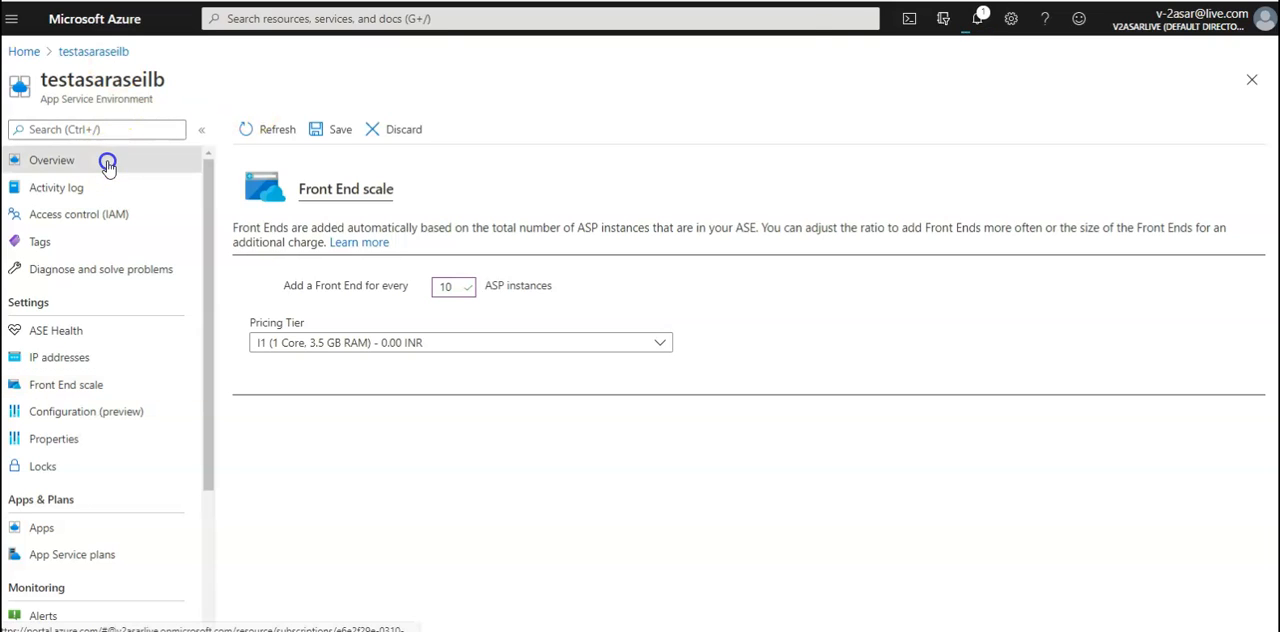
click(708, 71)
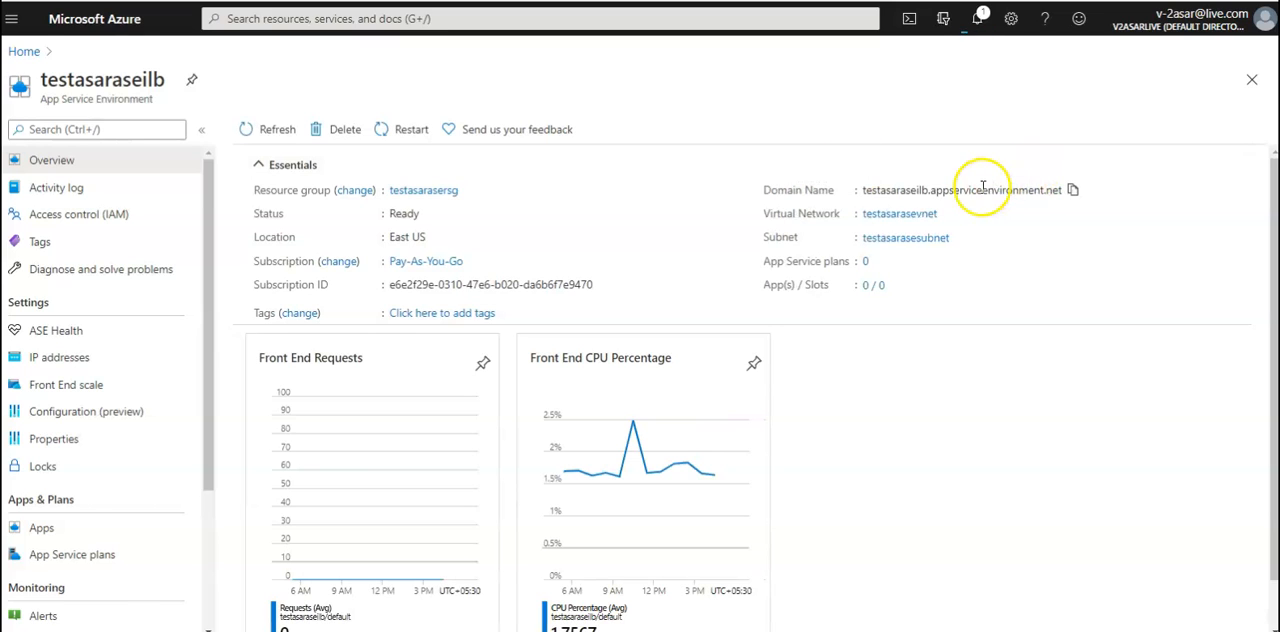
triple_click(983, 189)
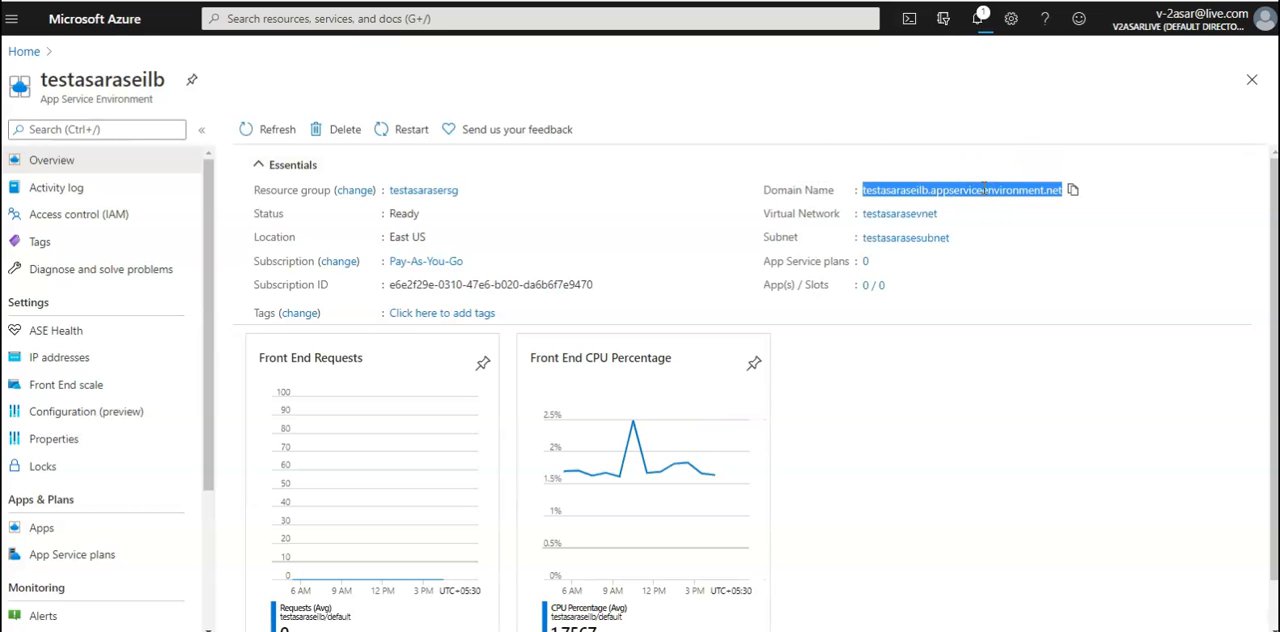